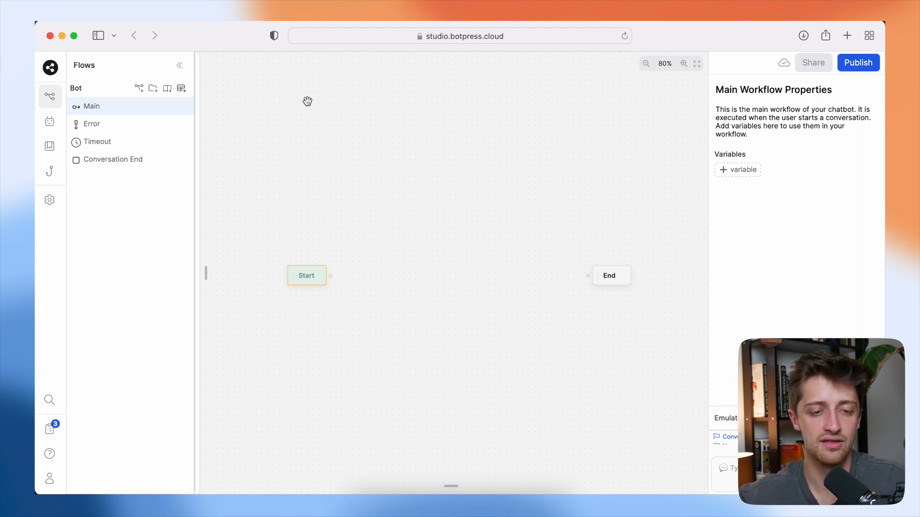
# Add a new table named FootballTable with Name and Email text columns
pyautogui.click(182, 88)
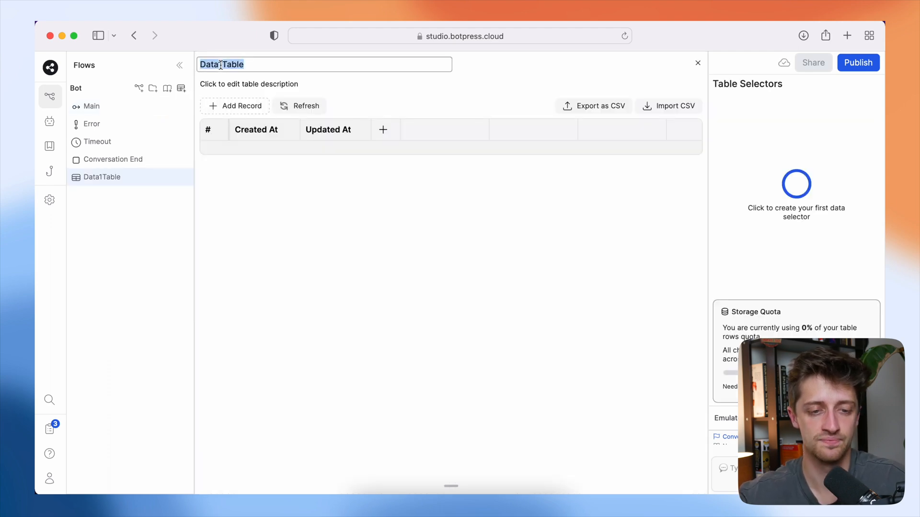
pyautogui.write('Football')
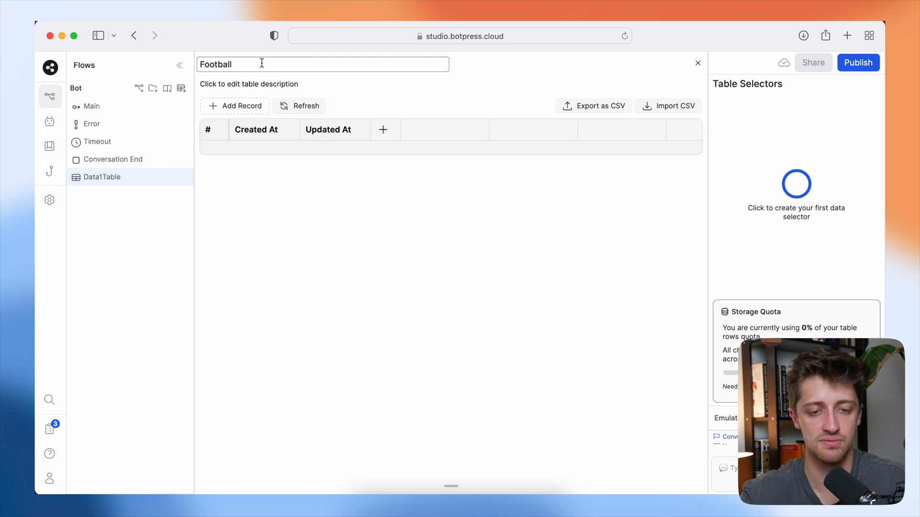
pyautogui.click(382, 129)
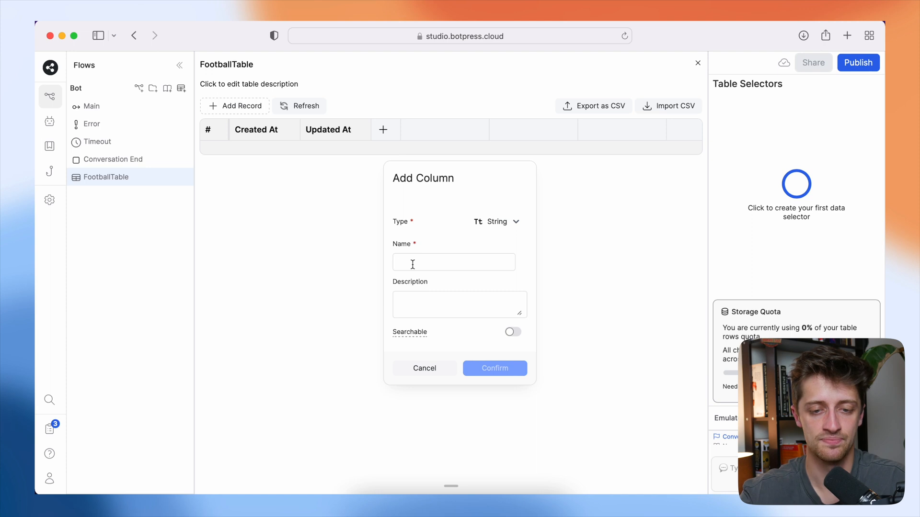
pyautogui.write('Name')
pyautogui.click(495, 368)
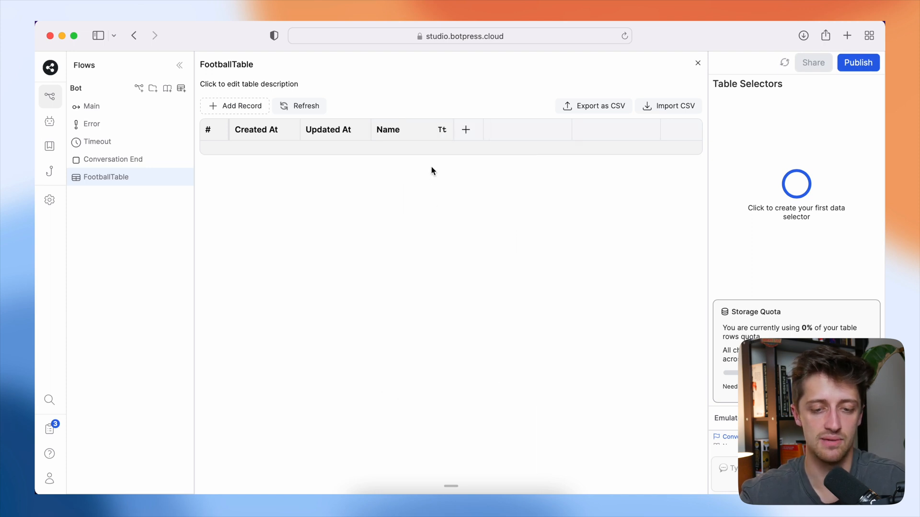
pyautogui.click(466, 130)
pyautogui.write('Email')
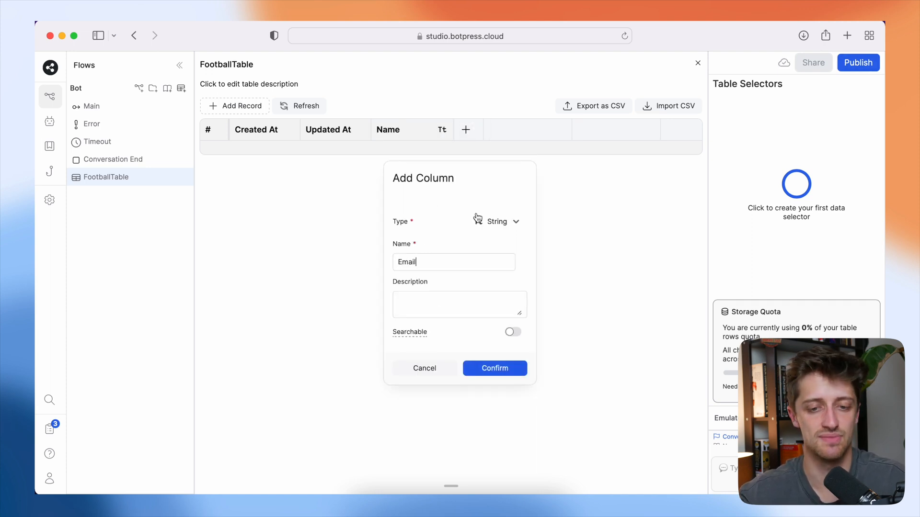
pyautogui.click(497, 368)
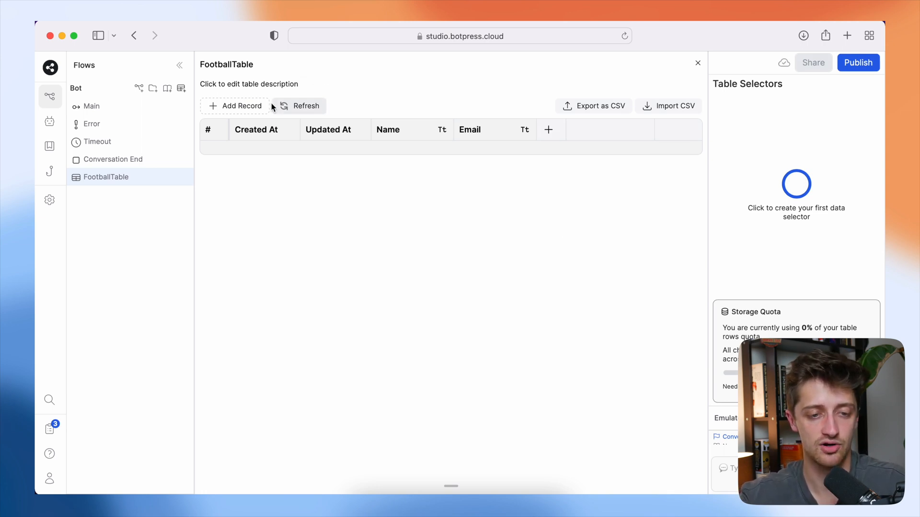
# Create BaseballTable with Name and Email text columns
pyautogui.click(184, 91)
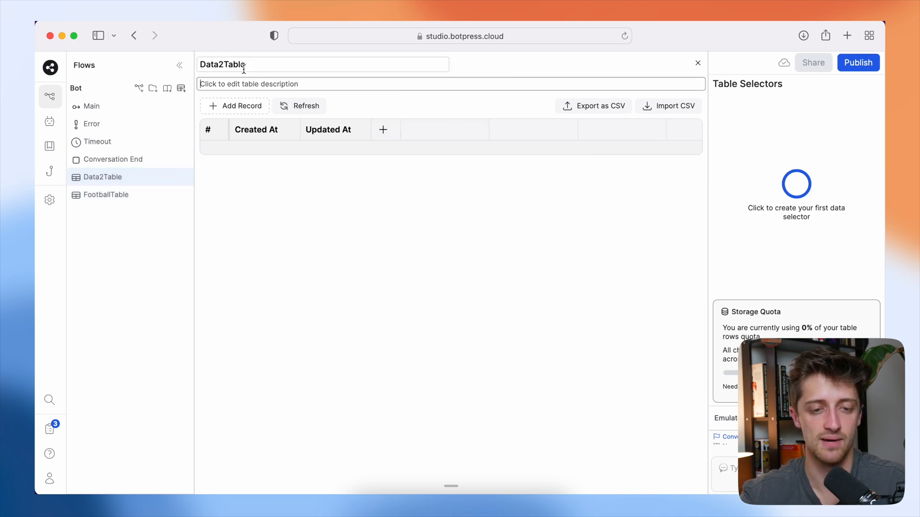
pyautogui.doubleClick(243, 65)
pyautogui.write('BaseballTable')
pyautogui.press('Return')
pyautogui.click(383, 129)
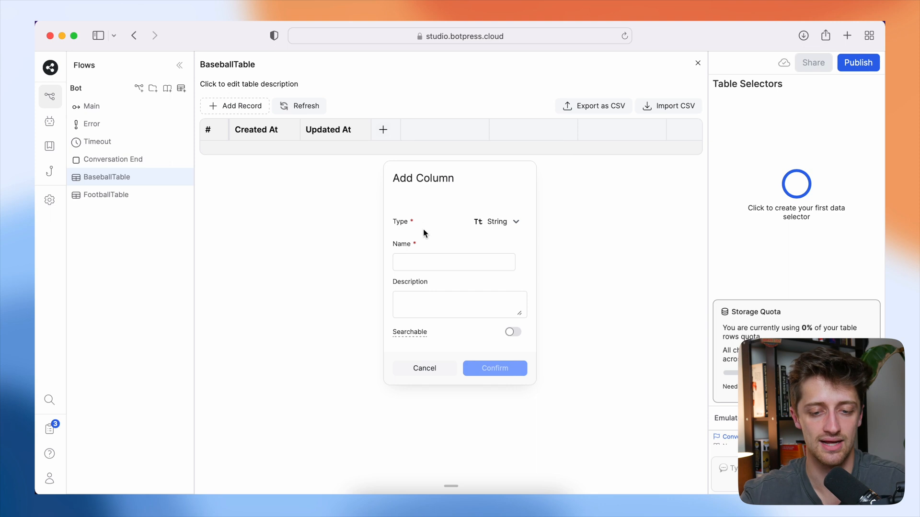
pyautogui.write('Name')
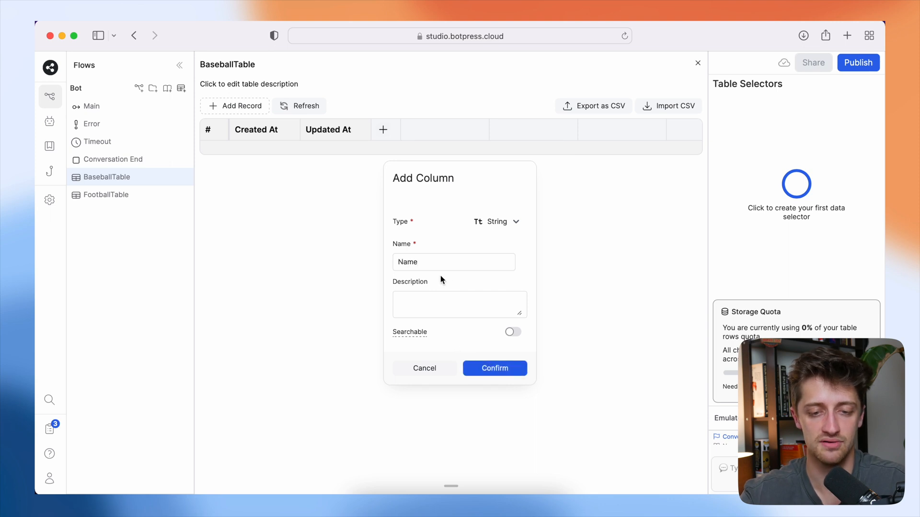
pyautogui.click(490, 367)
pyautogui.click(466, 130)
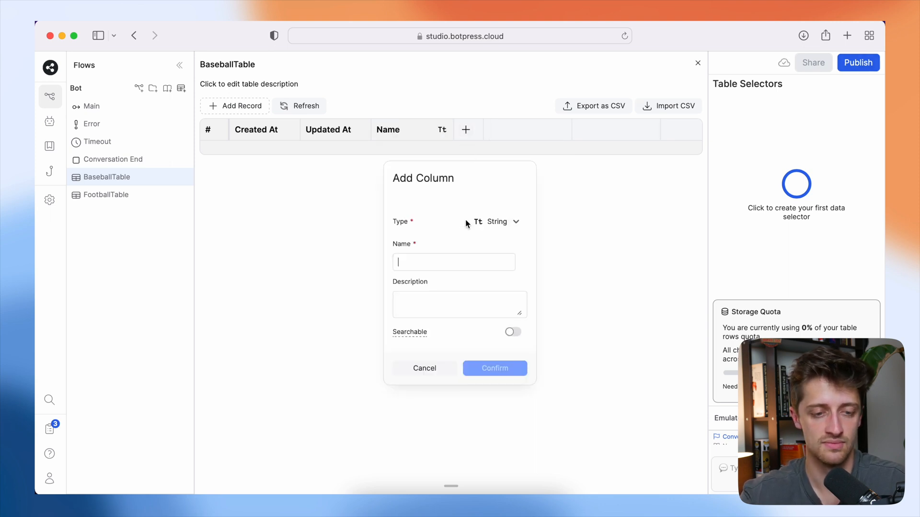
pyautogui.write('Email')
pyautogui.click(495, 368)
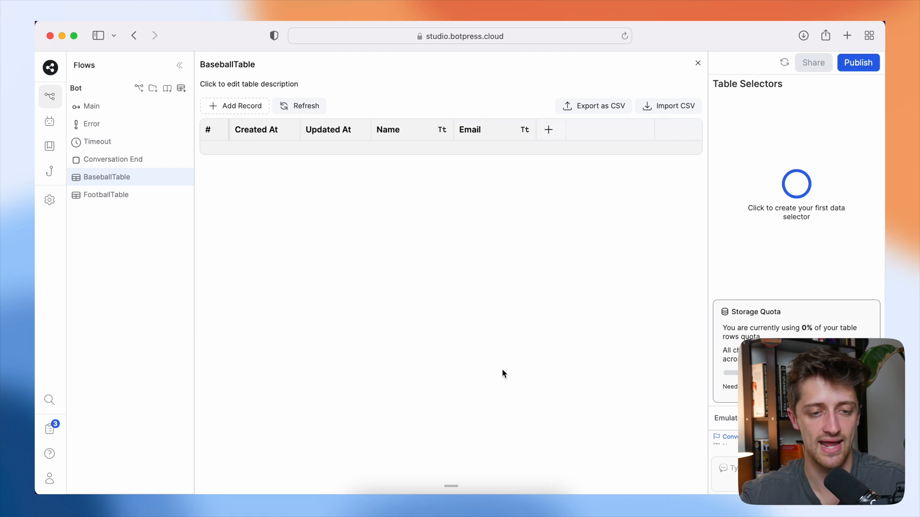
# Create BasketballTable with Name and Email text columns
pyautogui.click(181, 87)
pyautogui.click(237, 64)
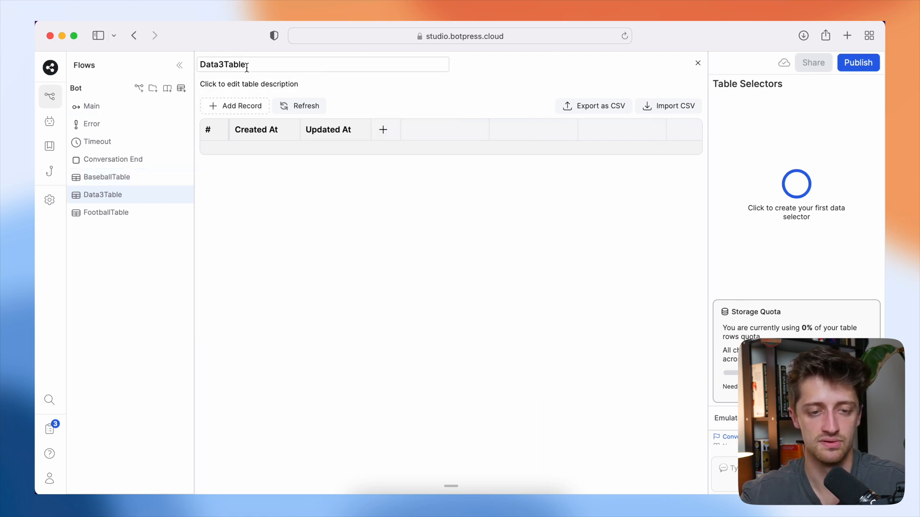
pyautogui.press('super+a')
pyautogui.write('Ba')
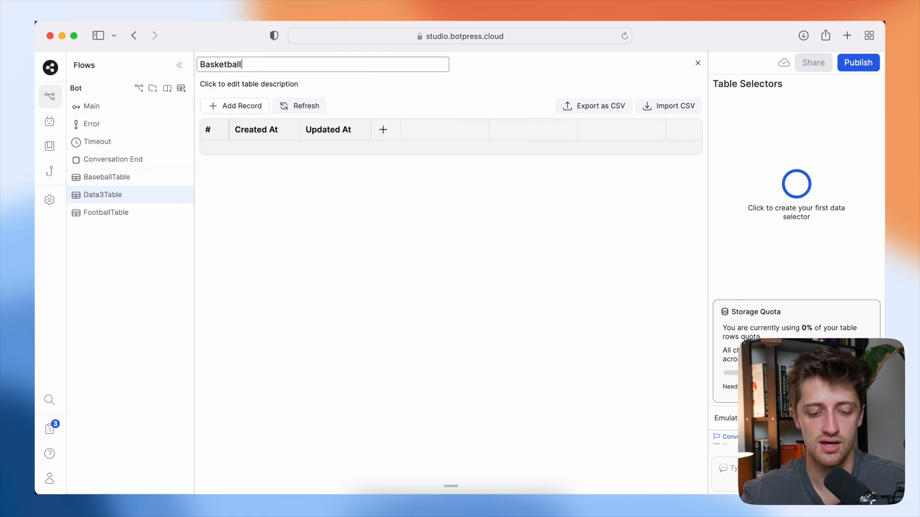
pyautogui.click(383, 130)
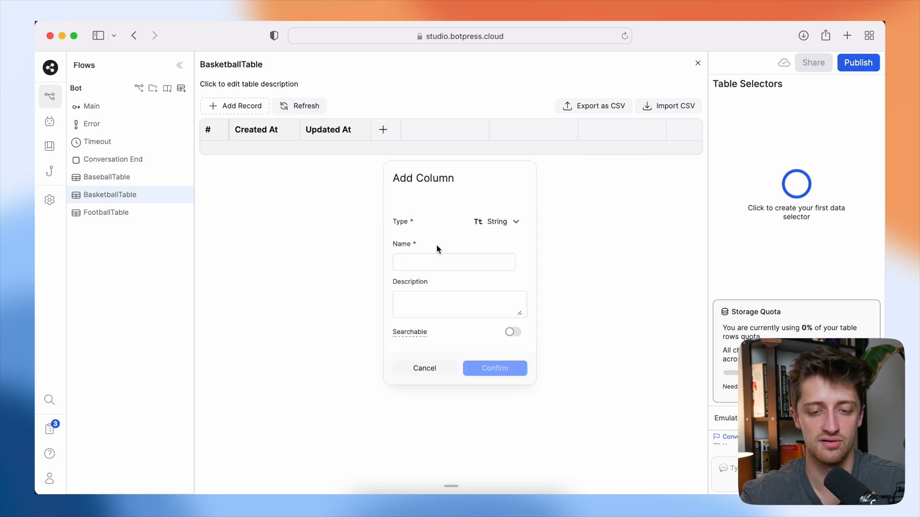
pyautogui.click(437, 261)
pyautogui.write('Name')
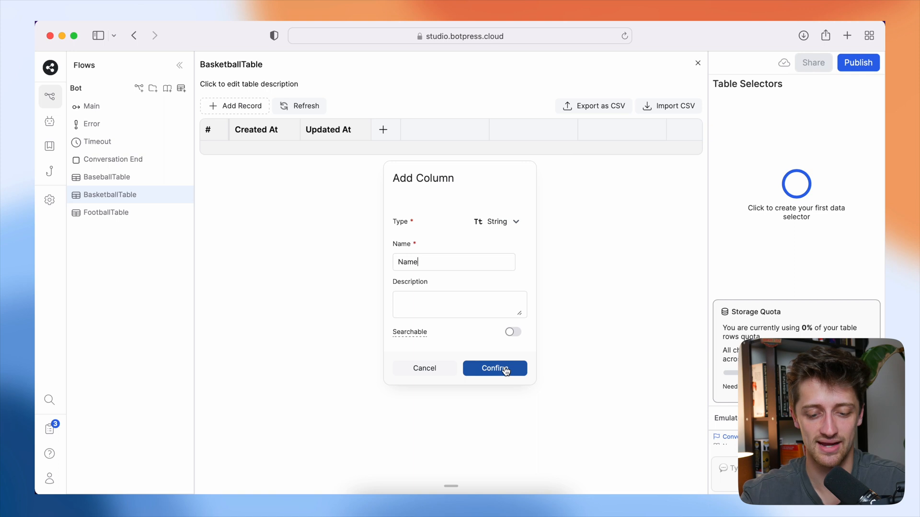
pyautogui.click(505, 370)
pyautogui.click(465, 130)
pyautogui.click(437, 266)
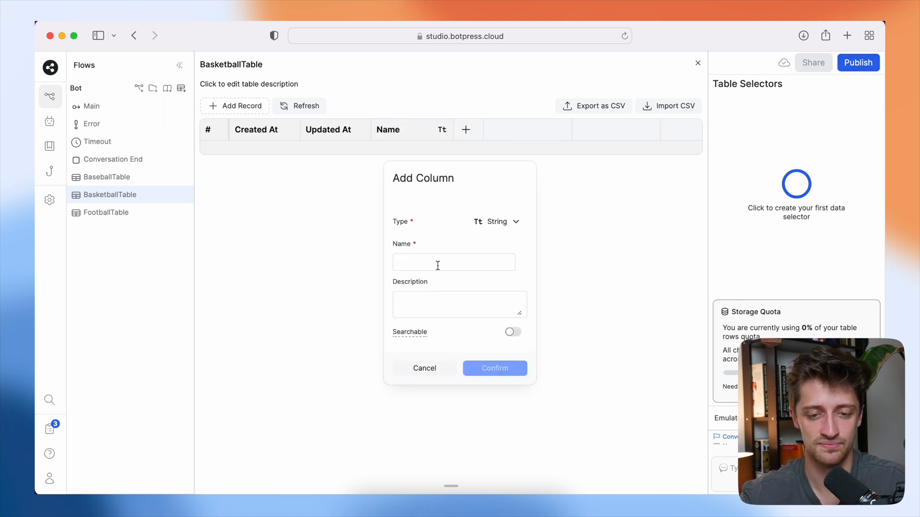
pyautogui.write('Email')
pyautogui.click(494, 368)
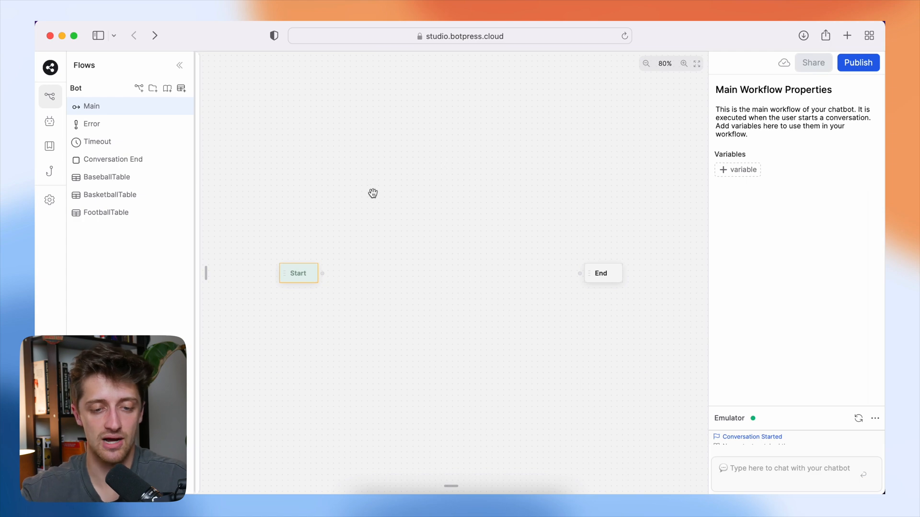
pyautogui.moveTo(323, 274)
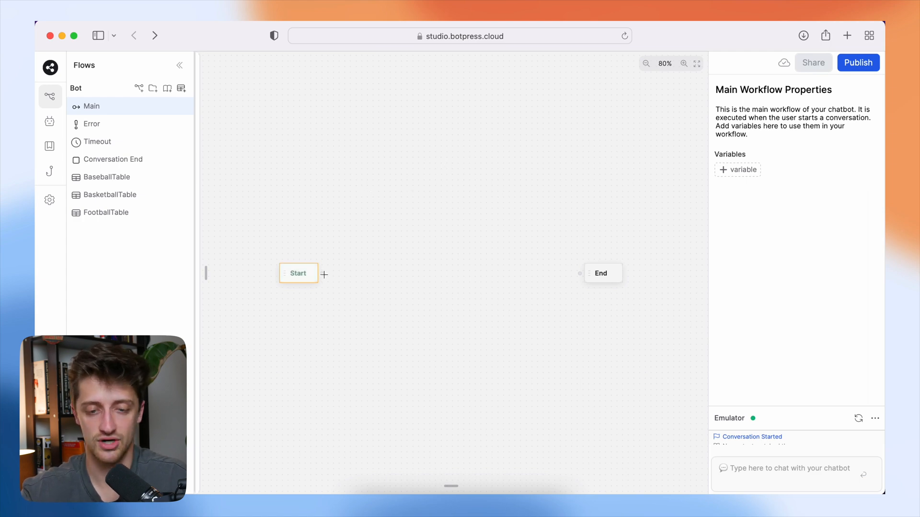
# Add a standard node named Welcome after Start with a greeting text message
pyautogui.moveTo(324, 273); pyautogui.dragTo(364, 190)
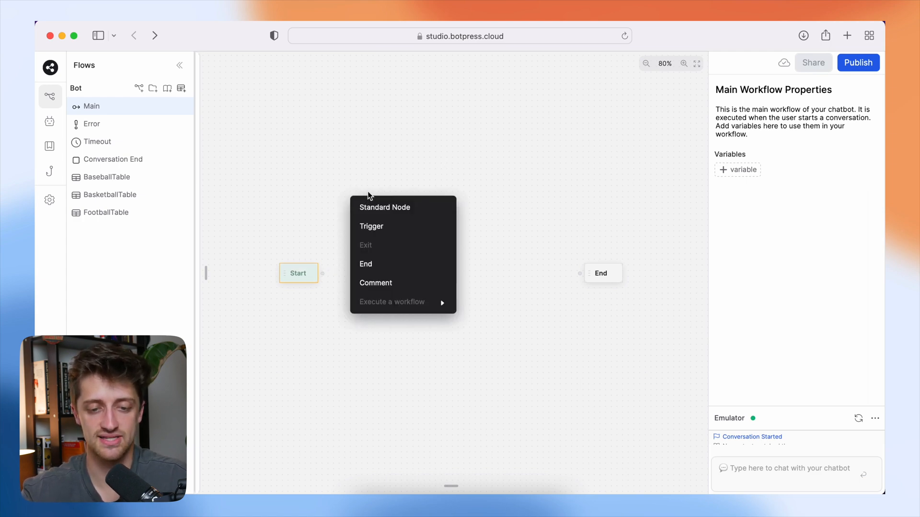
pyautogui.click(384, 206)
pyautogui.doubleClick(391, 238)
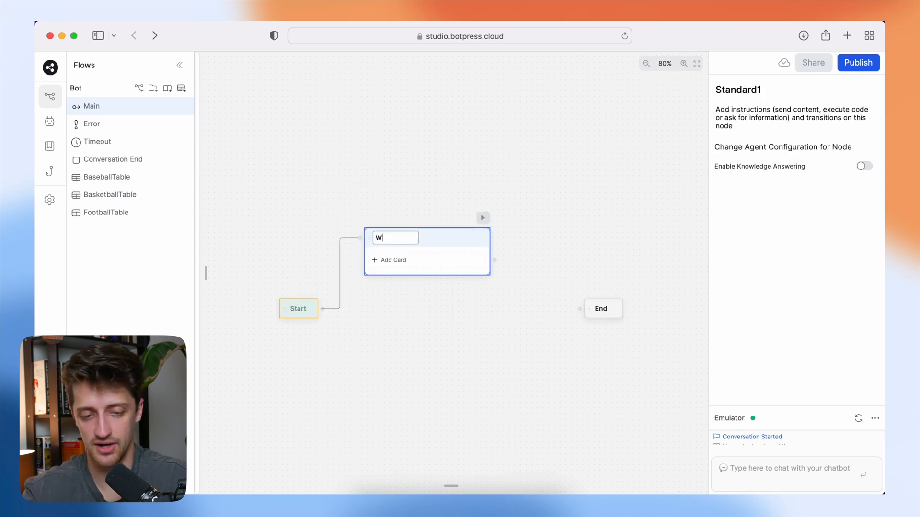
pyautogui.write('Welcome')
pyautogui.press('Return')
pyautogui.click(393, 261)
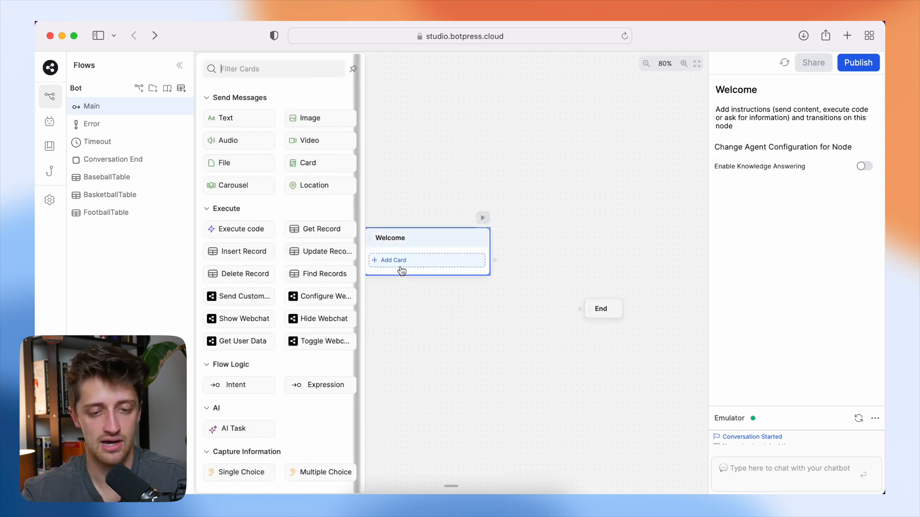
pyautogui.moveTo(230, 118); pyautogui.dragTo(406, 247)
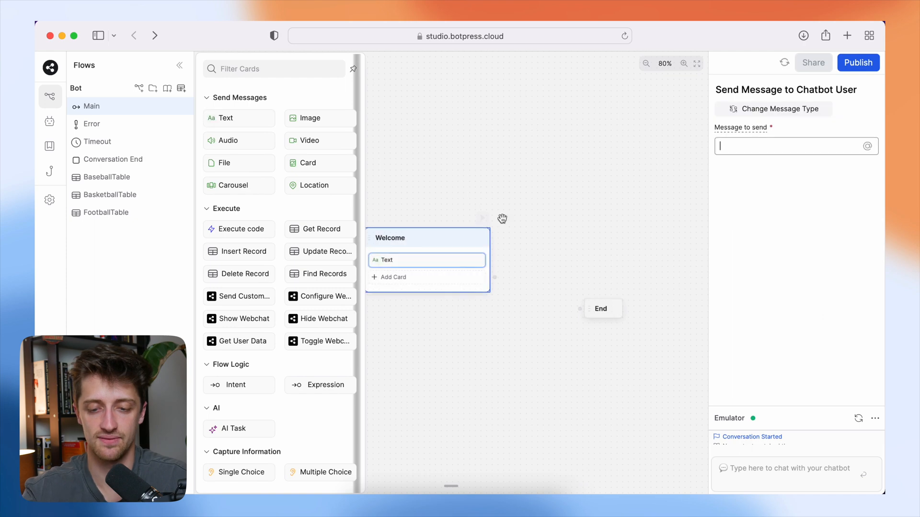
pyautogui.click(784, 131)
pyautogui.write('Hello!')
pyautogui.click(676, 171)
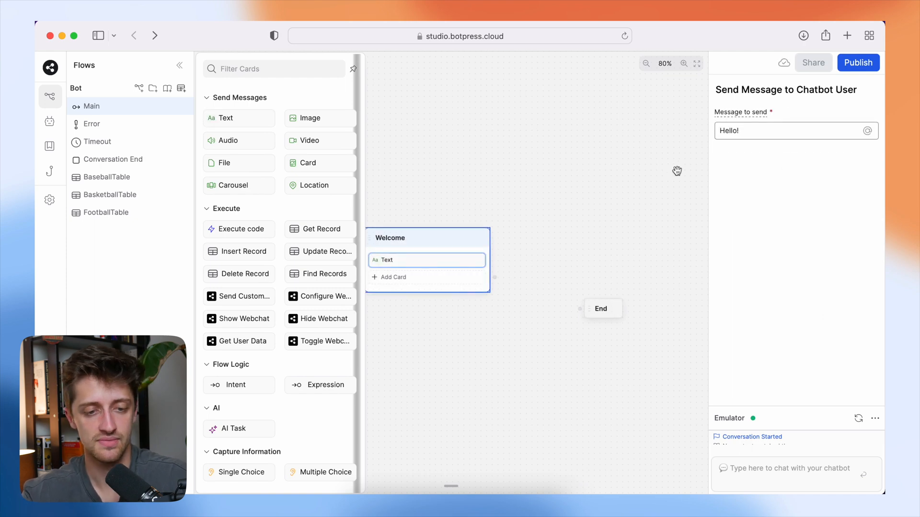
pyautogui.scroll(-2, 279, 313)
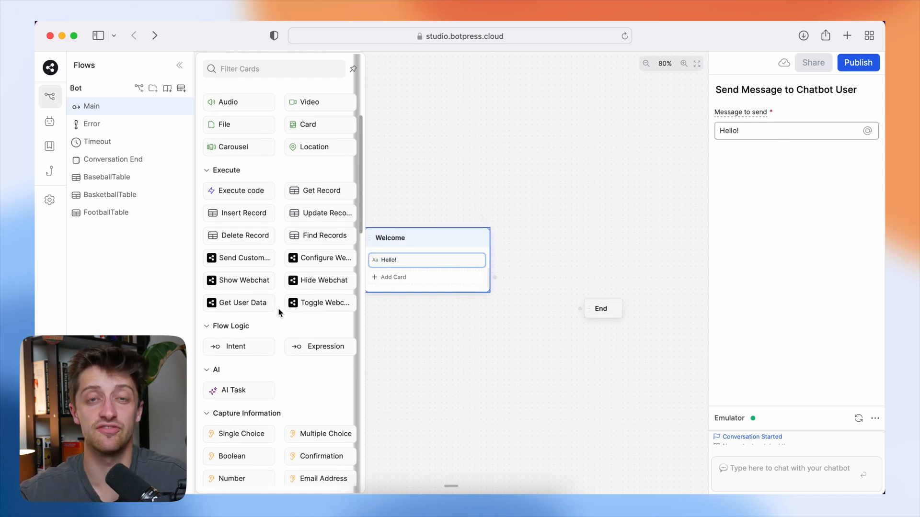
pyautogui.scroll(-5, 280, 312)
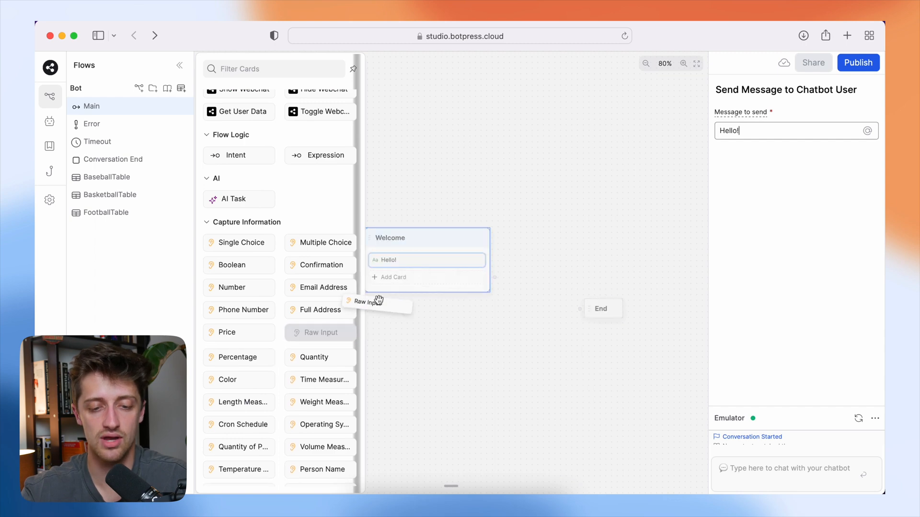
# Add a raw input asking 'What is your name?' stored in workflow.name
pyautogui.moveTo(316, 332); pyautogui.dragTo(424, 280)
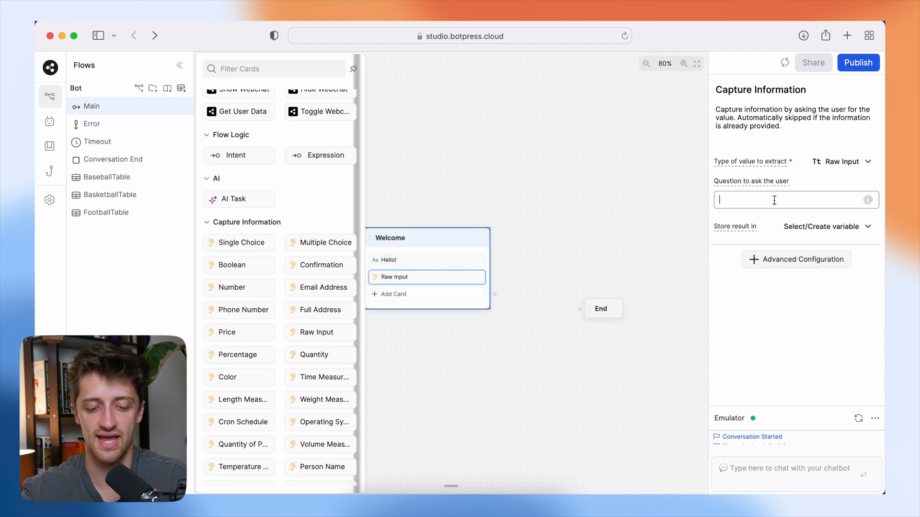
pyautogui.click(774, 200)
pyautogui.write('What is your ')
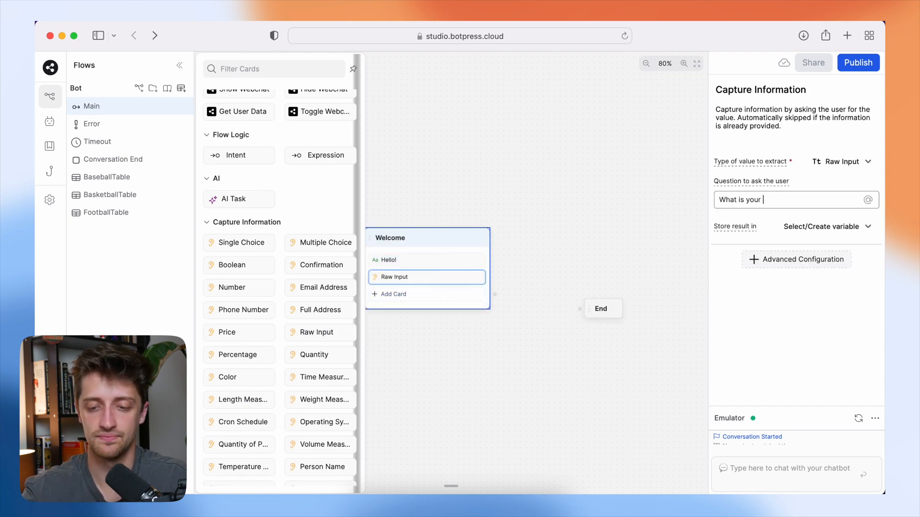
pyautogui.write('name?')
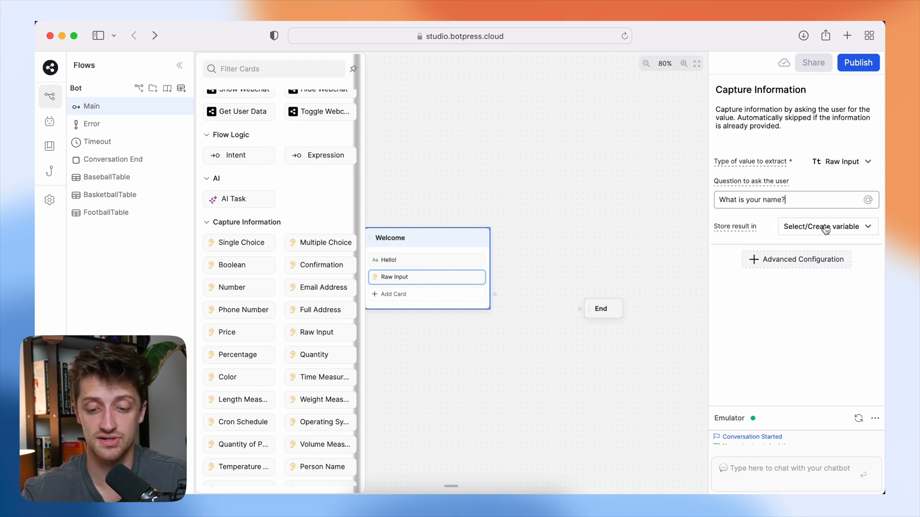
pyautogui.click(825, 229)
pyautogui.write('name')
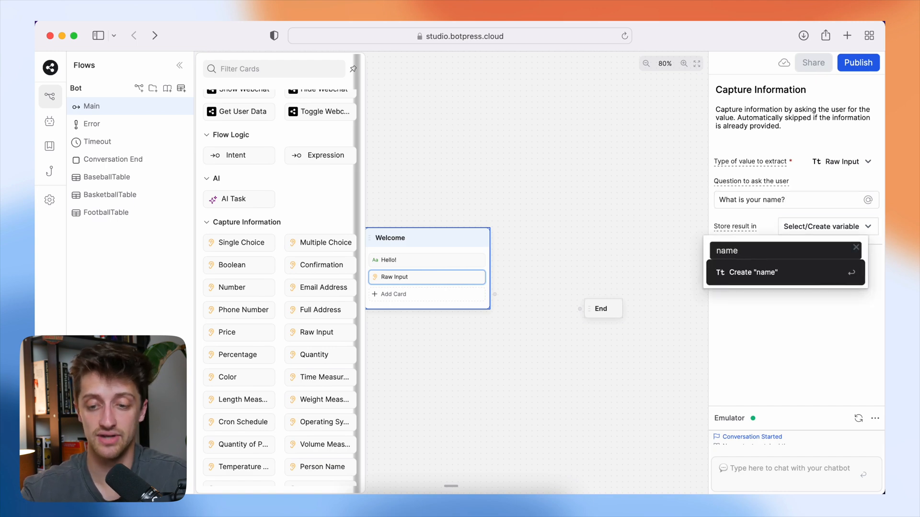
pyautogui.press('Return')
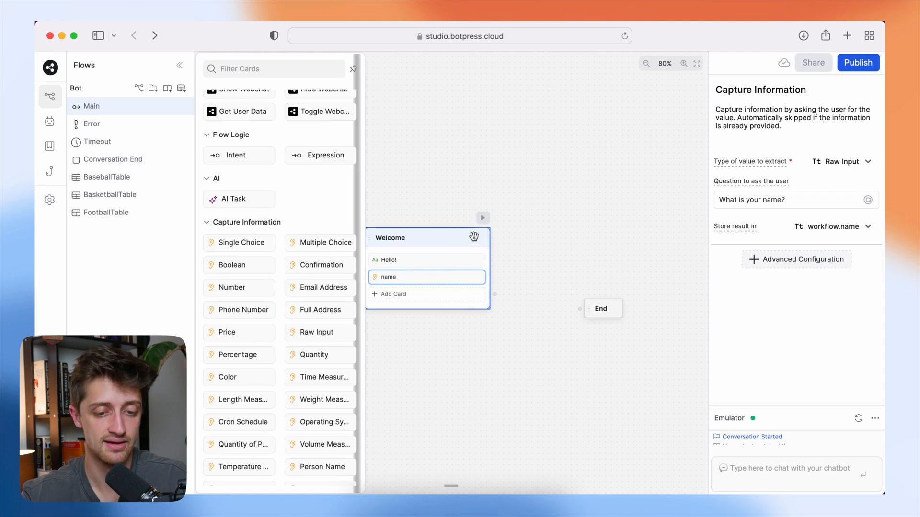
# Add an email card asking 'What is your email address?' stored in workflow.email
pyautogui.moveTo(317, 287); pyautogui.dragTo(417, 293)
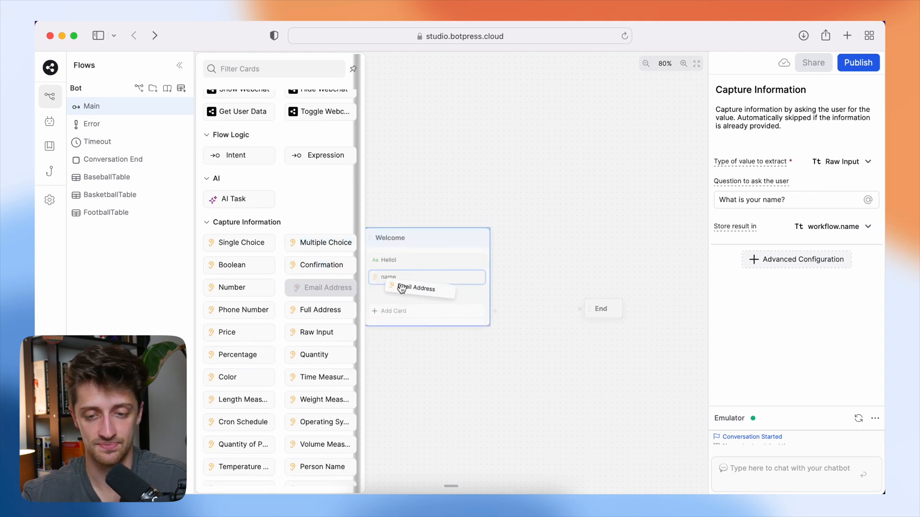
pyautogui.press('super+a')
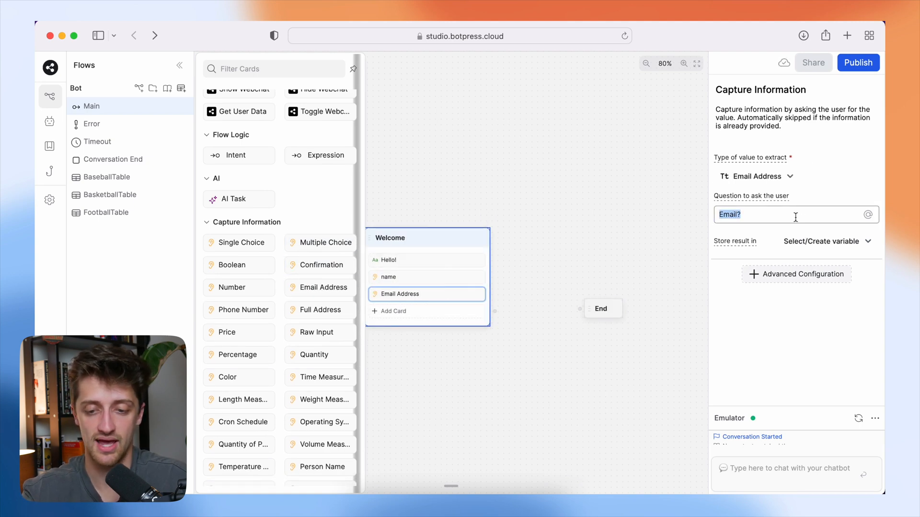
pyautogui.write('Whatis your ema')
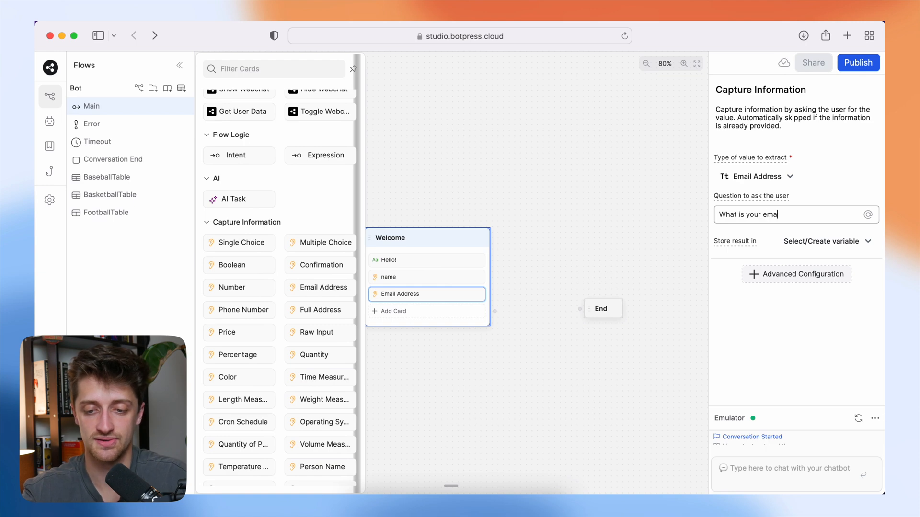
pyautogui.write('dress?')
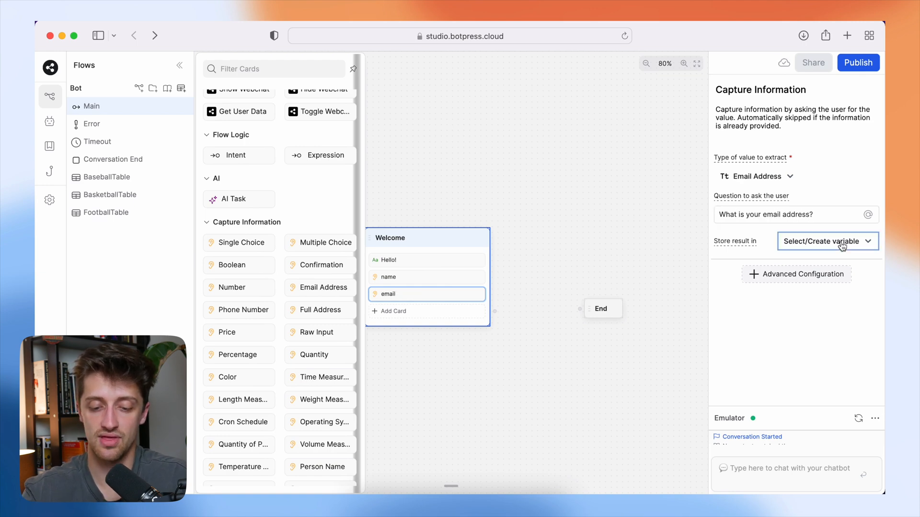
pyautogui.click(827, 241)
pyautogui.write('email')
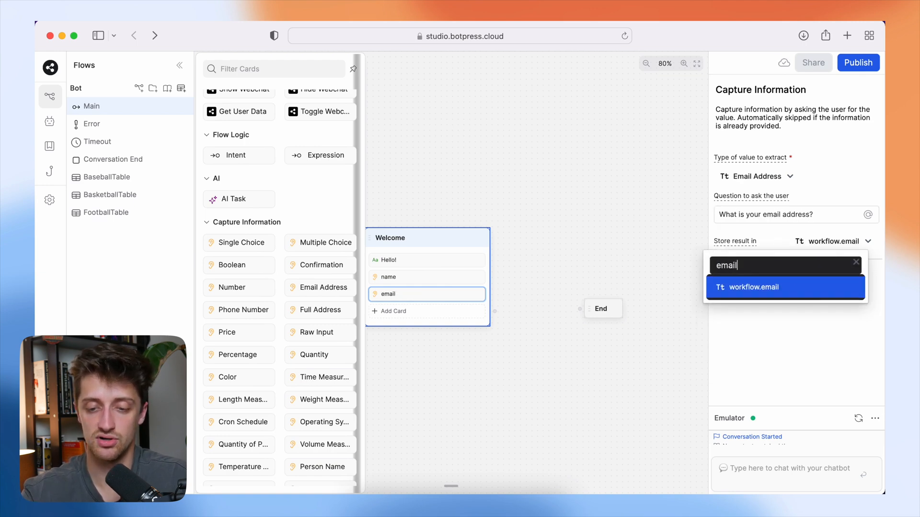
pyautogui.click(787, 290)
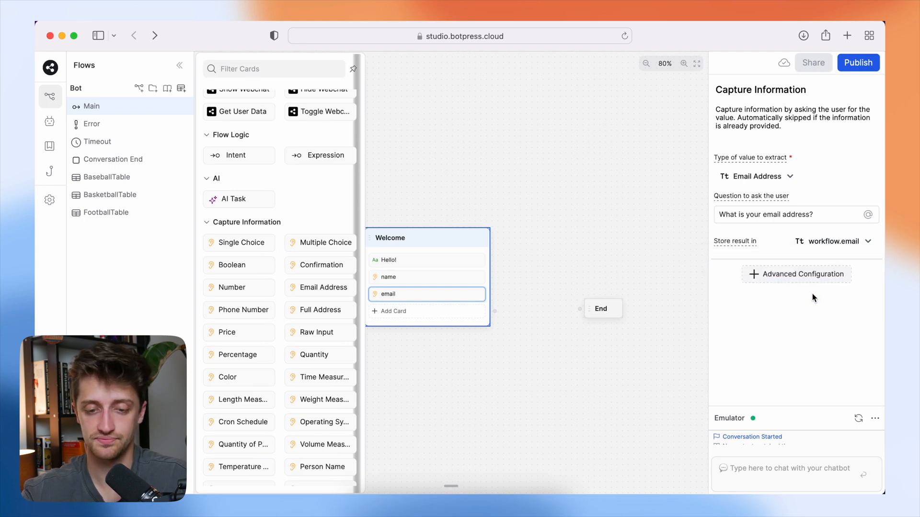
# Review the Welcome cards and check BaseballTable's columns, then return to the flow
pyautogui.moveTo(531, 196); pyautogui.dragTo(616, 161)
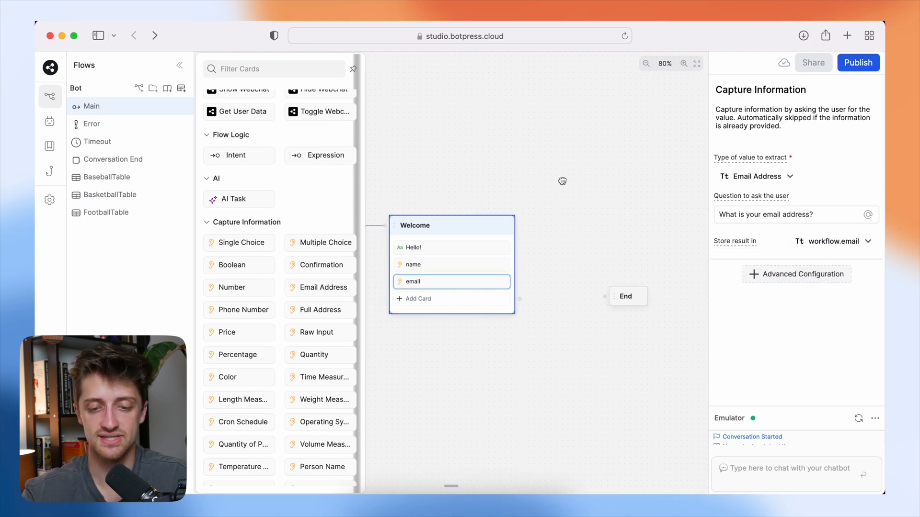
pyautogui.click(510, 243)
pyautogui.click(514, 261)
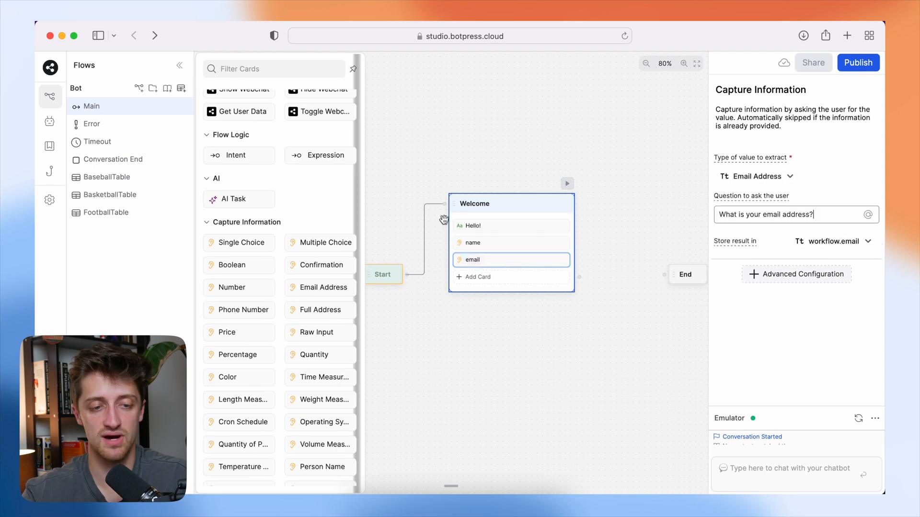
pyautogui.click(136, 176)
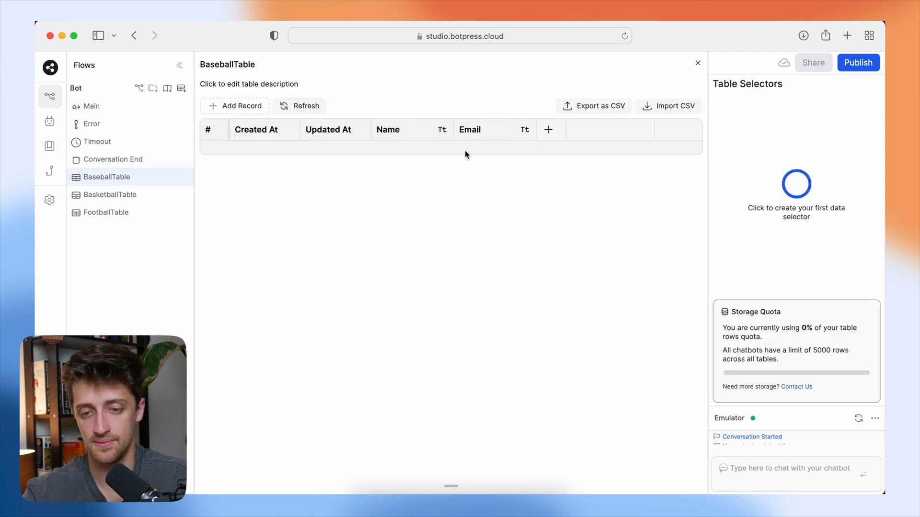
pyautogui.click(699, 65)
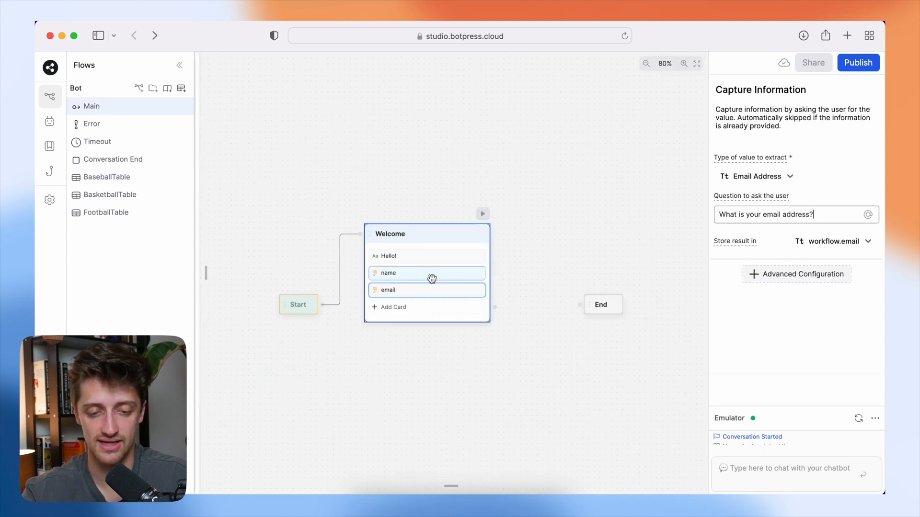
# Add a single-choice card asking 'What is your favorite sport?' to the Welcome node
pyautogui.click(425, 311)
pyautogui.scroll(-3, 287, 302)
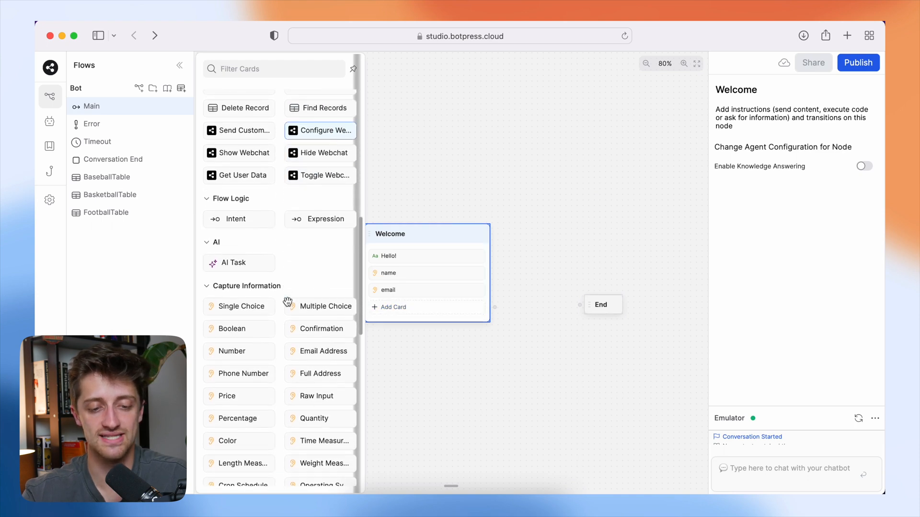
pyautogui.moveTo(241, 306); pyautogui.dragTo(413, 310)
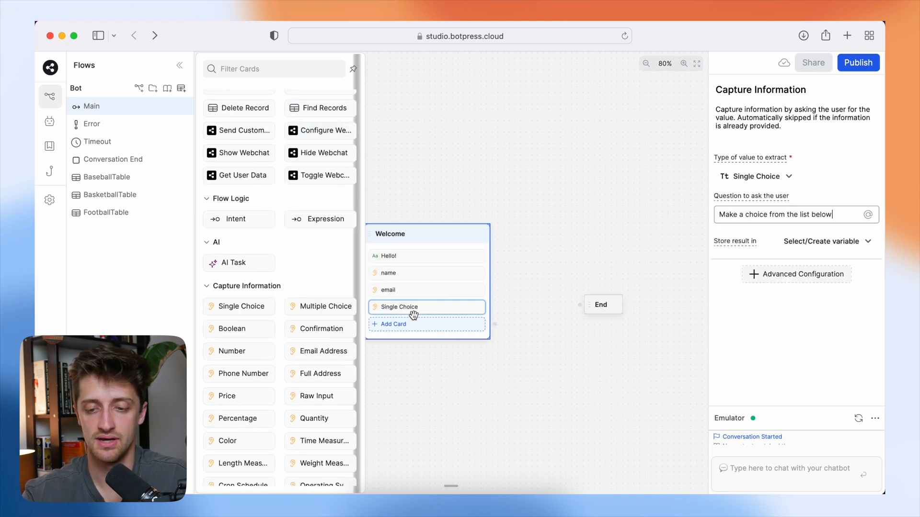
pyautogui.tripleClick(791, 214)
pyautogui.write('Wha')
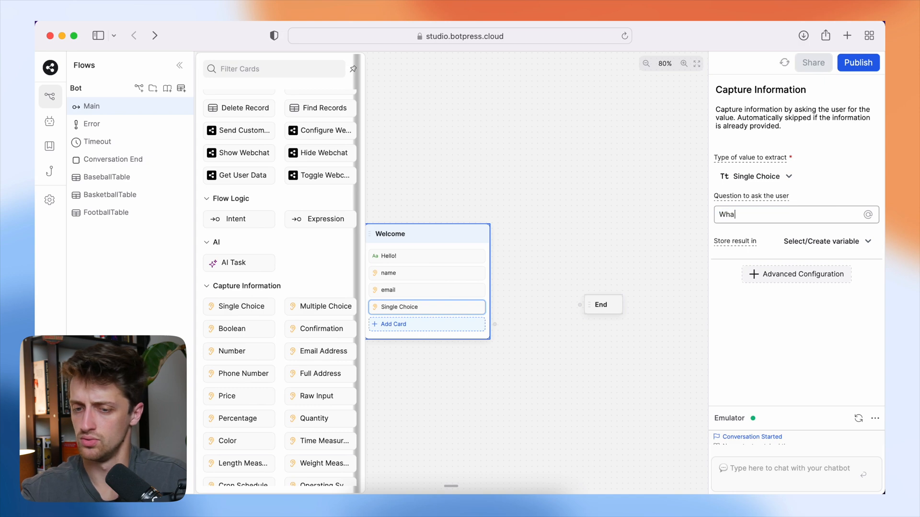
pyautogui.write('t is your favorite')
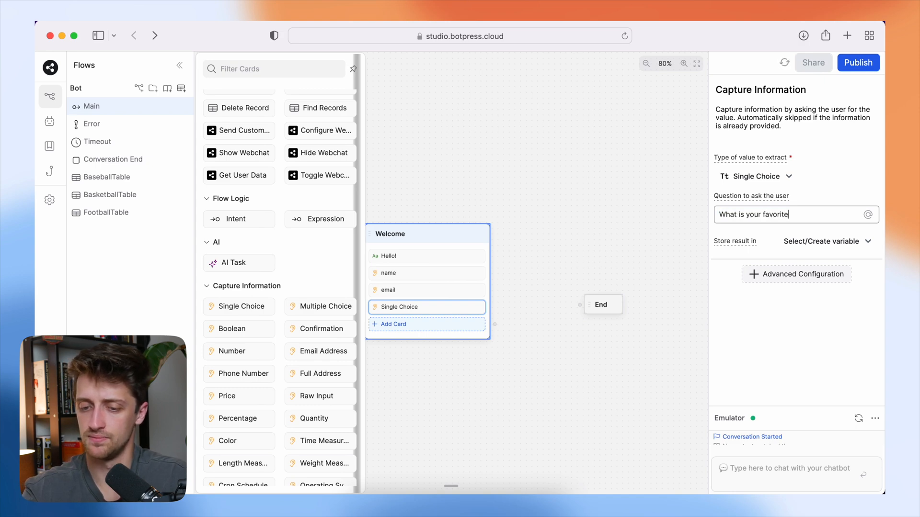
pyautogui.write(' sport?')
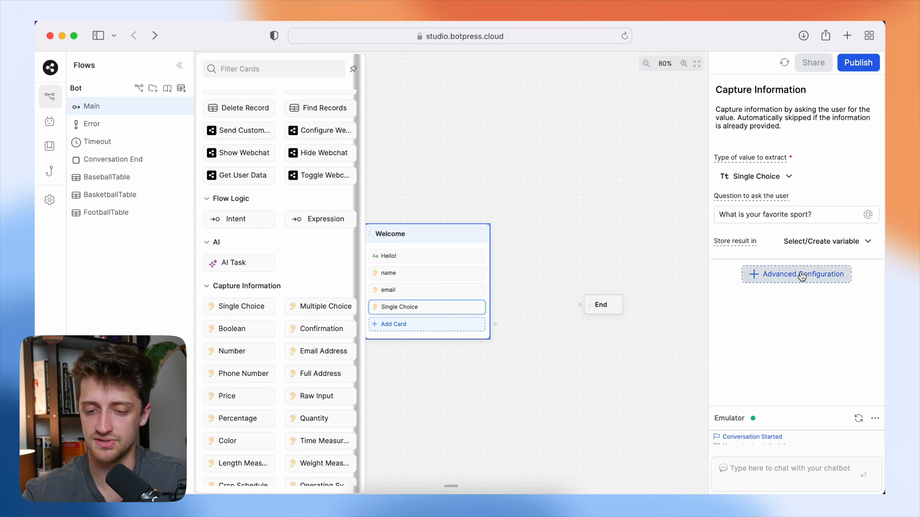
pyautogui.click(796, 274)
# Add the answer choices Football, Baseball and Basketball
pyautogui.click(768, 377)
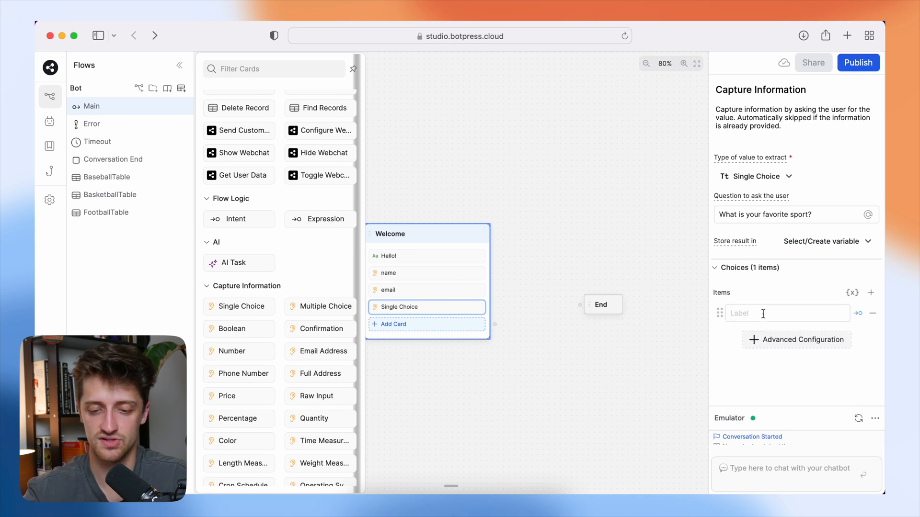
pyautogui.write('Football')
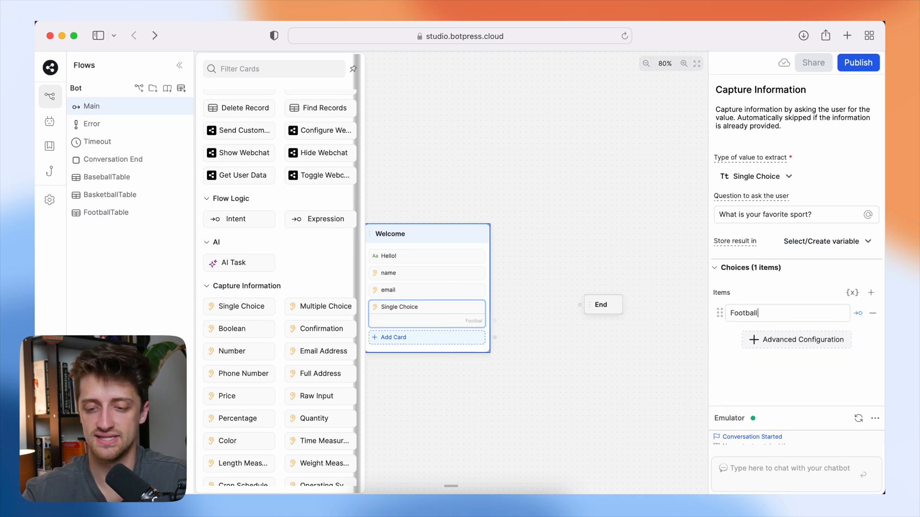
pyautogui.click(870, 296)
pyautogui.write('Baseball')
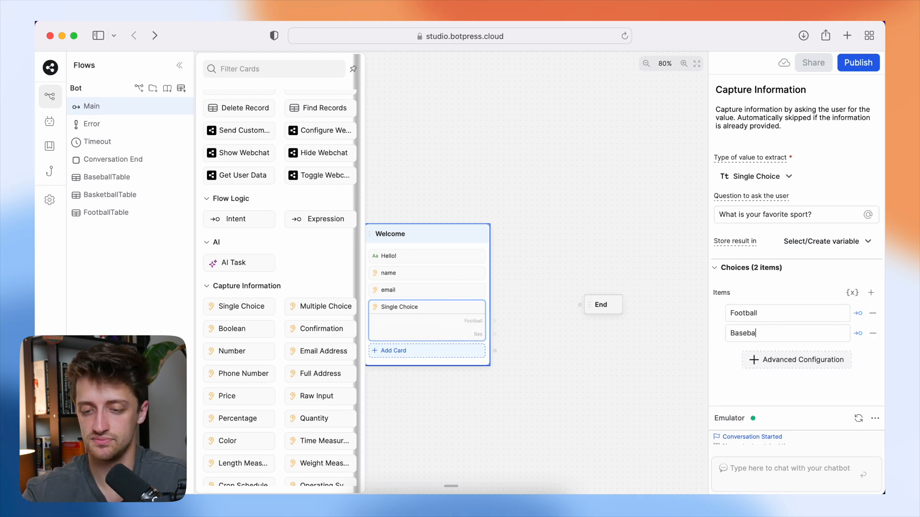
pyautogui.click(873, 293)
pyautogui.write('Baske')
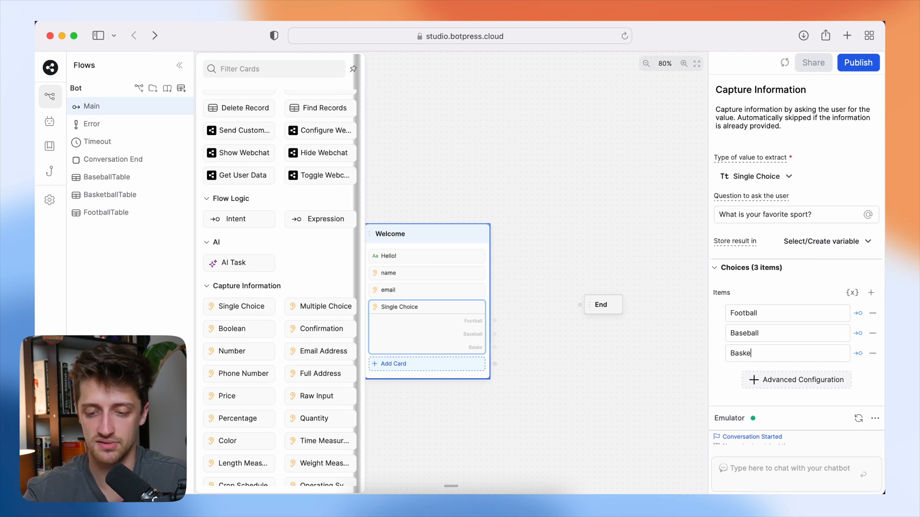
pyautogui.write('tab')
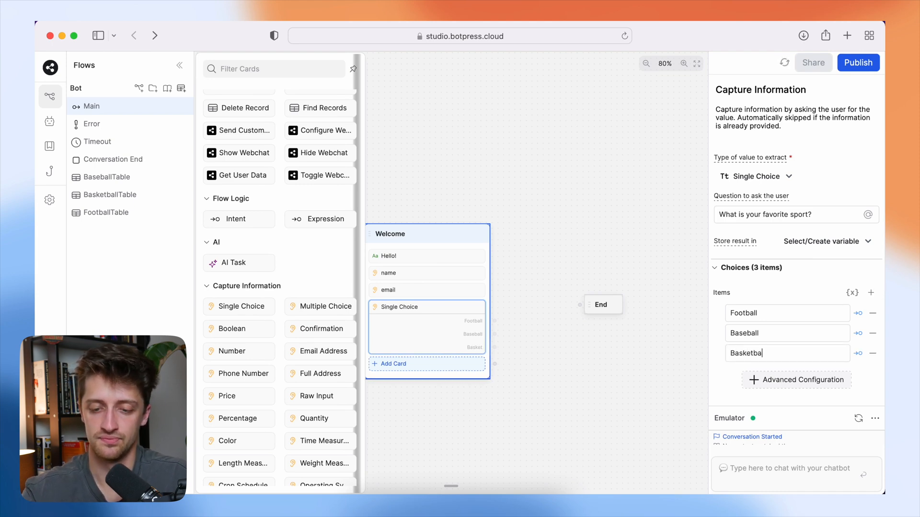
pyautogui.write('ll')
pyautogui.click(694, 371)
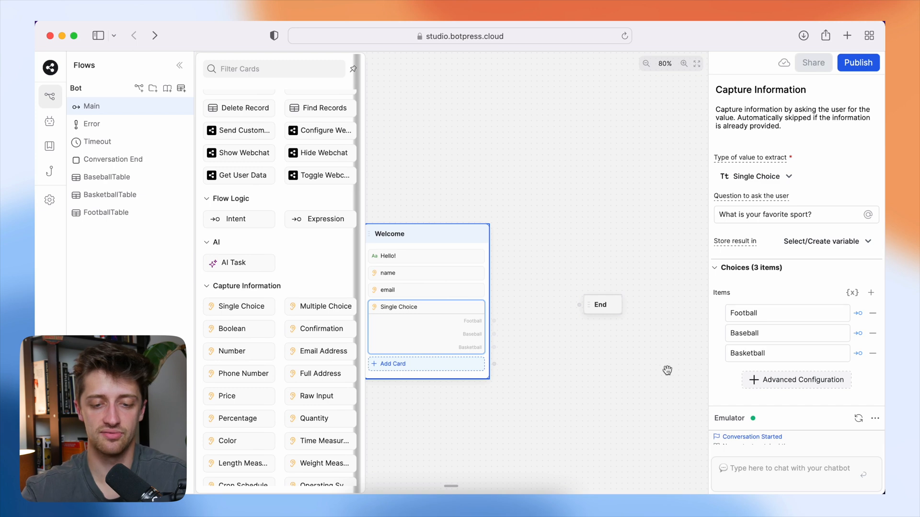
# Connect the Football and Baseball choices to new standard nodes named Football and Baseball
pyautogui.moveTo(494, 321); pyautogui.dragTo(556, 215)
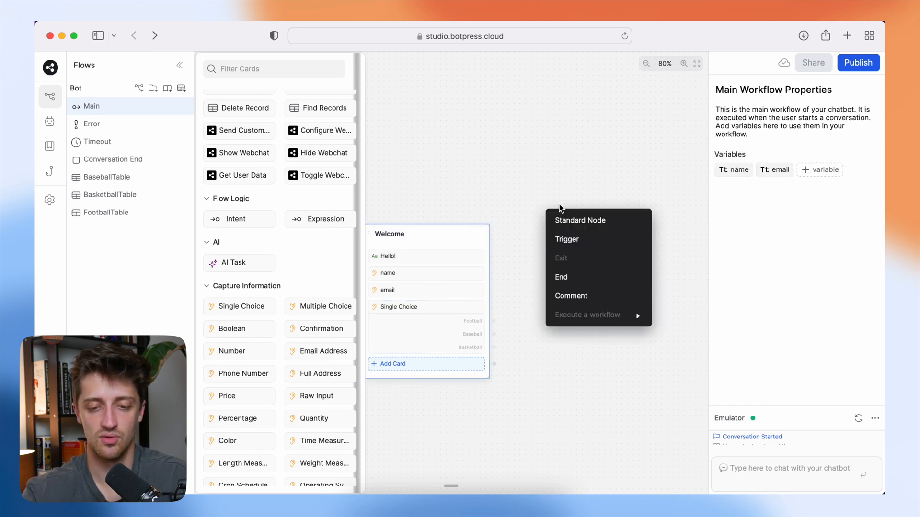
pyautogui.click(580, 221)
pyautogui.doubleClick(601, 213)
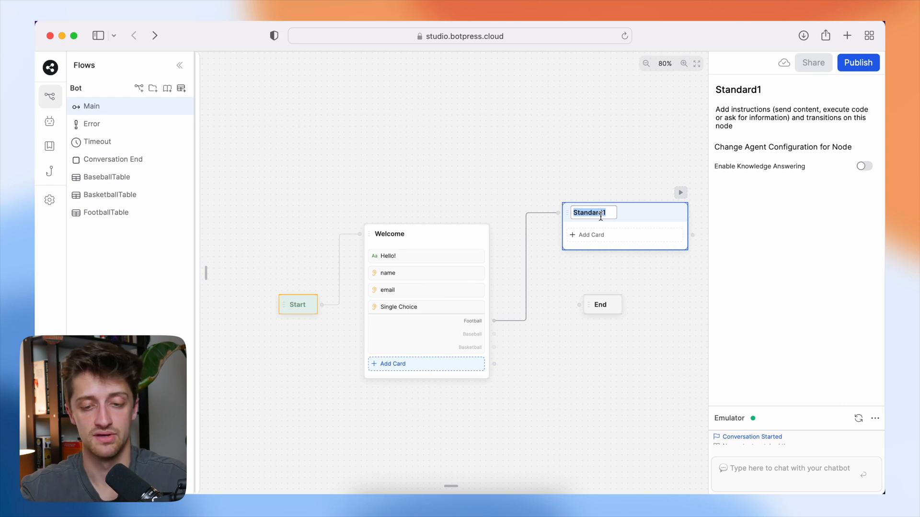
pyautogui.write('Football')
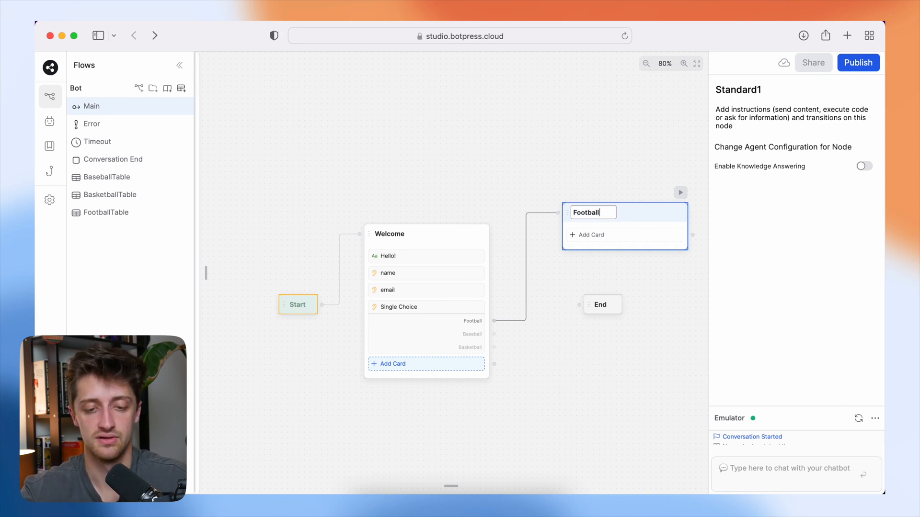
pyautogui.click(525, 374)
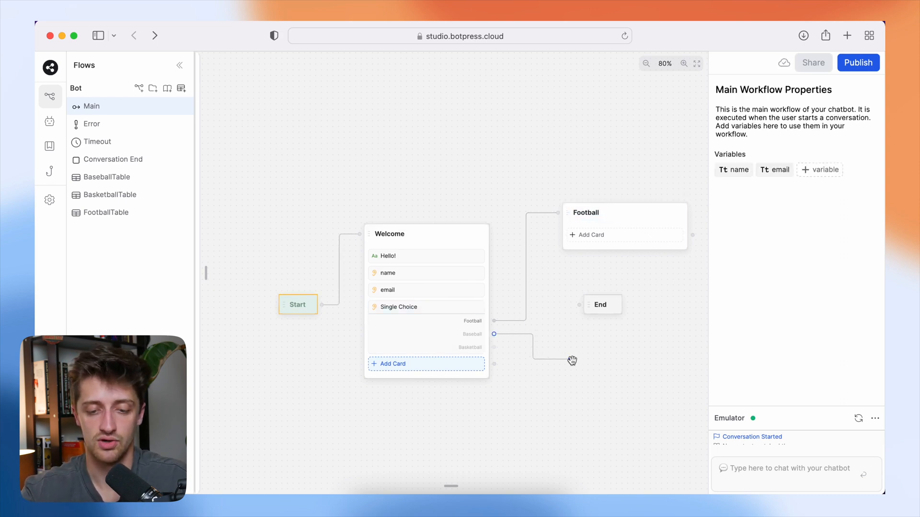
pyautogui.moveTo(493, 335); pyautogui.dragTo(600, 374)
pyautogui.click(627, 380)
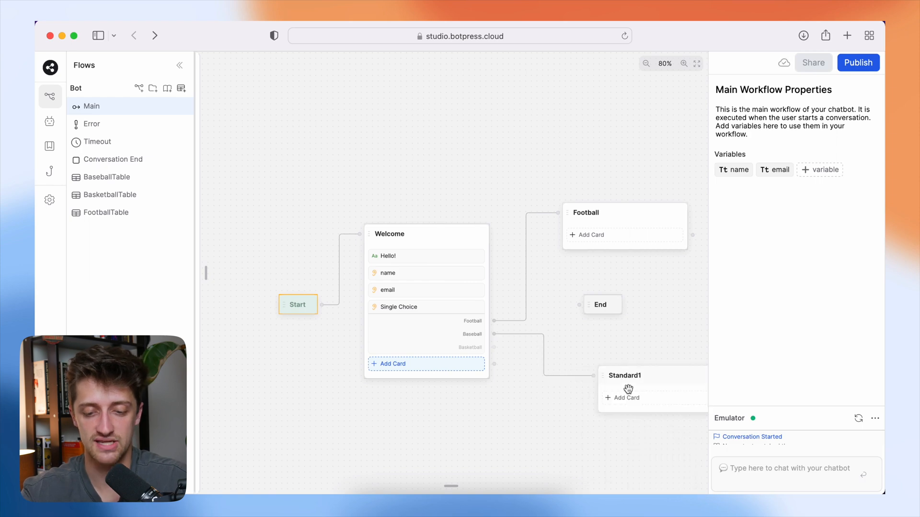
pyautogui.doubleClick(624, 375)
pyautogui.write('Baseball')
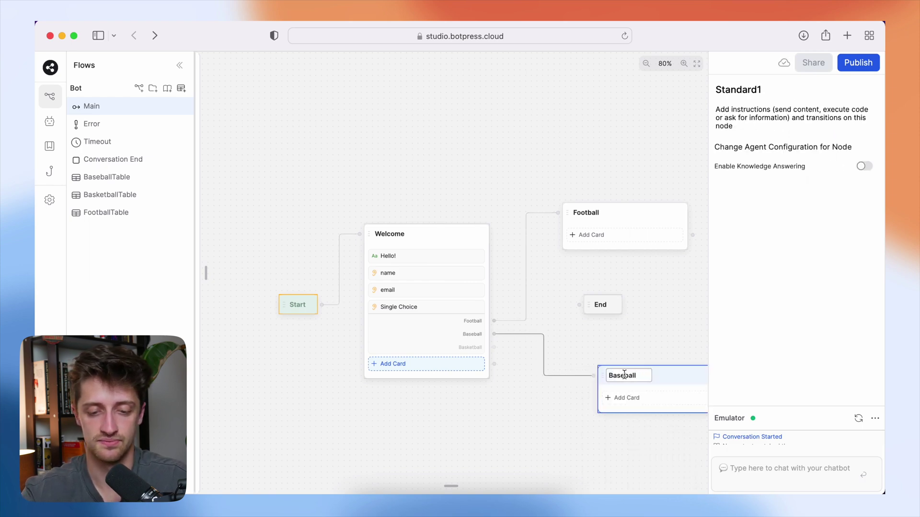
pyautogui.click(550, 394)
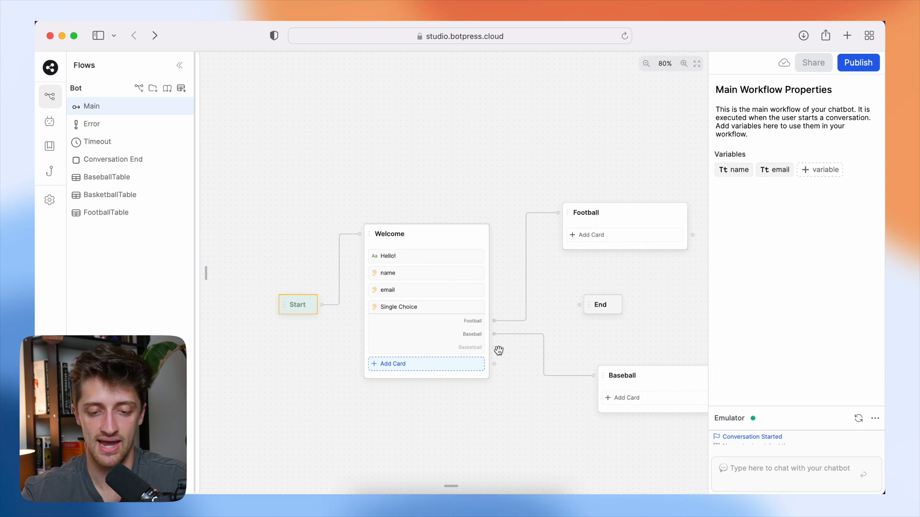
# Connect the Basketball choice to a new node named Basketball and move the End node aside
pyautogui.moveTo(494, 347)
pyautogui.mouseDown()
pyautogui.moveTo(537, 430)
pyautogui.moveTo(538, 454)
pyautogui.moveTo(487, 295)
pyautogui.mouseUp()
pyautogui.click(563, 474)
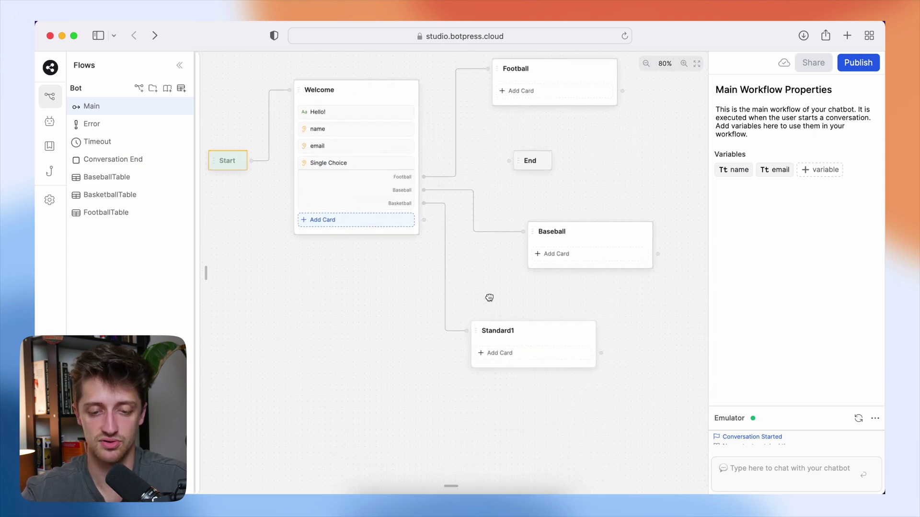
pyautogui.doubleClick(496, 321)
pyautogui.write('Basketba')
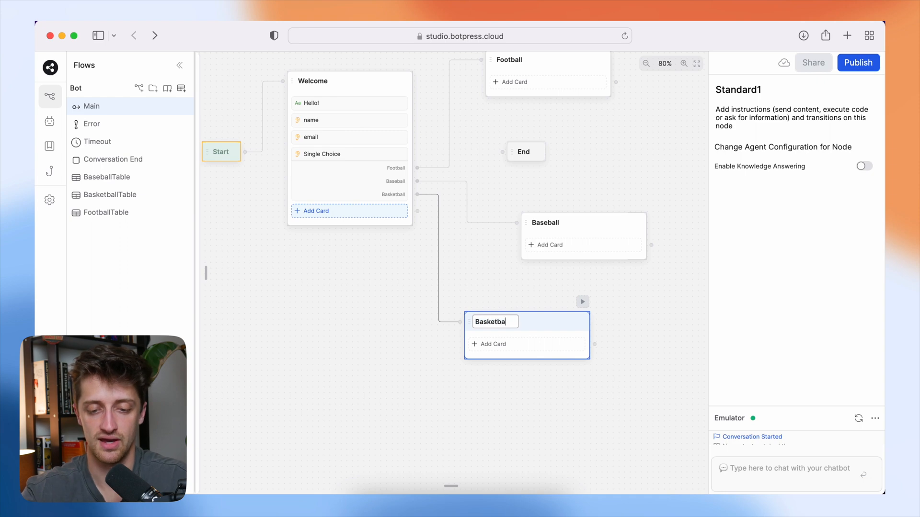
pyautogui.write('ll')
pyautogui.press('Return')
pyautogui.click(625, 316)
pyautogui.moveTo(625, 316); pyautogui.dragTo(614, 372)
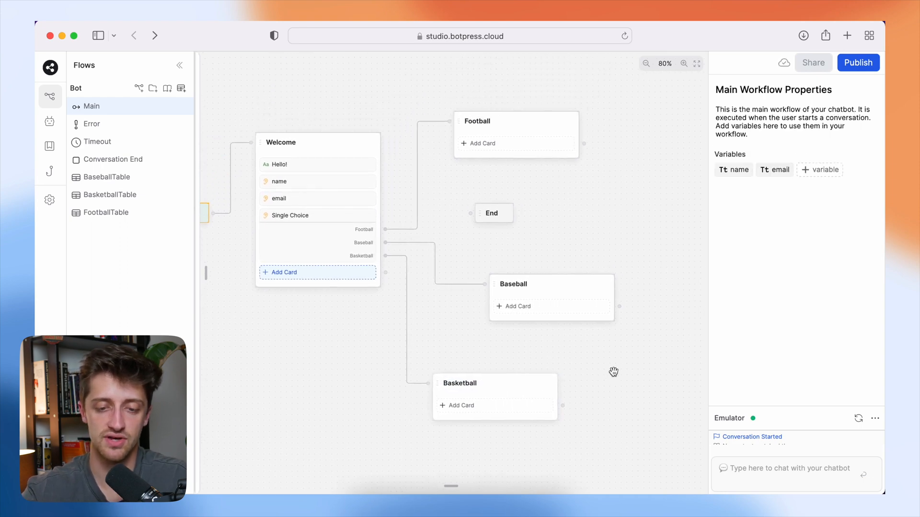
pyautogui.moveTo(500, 222); pyautogui.dragTo(671, 201)
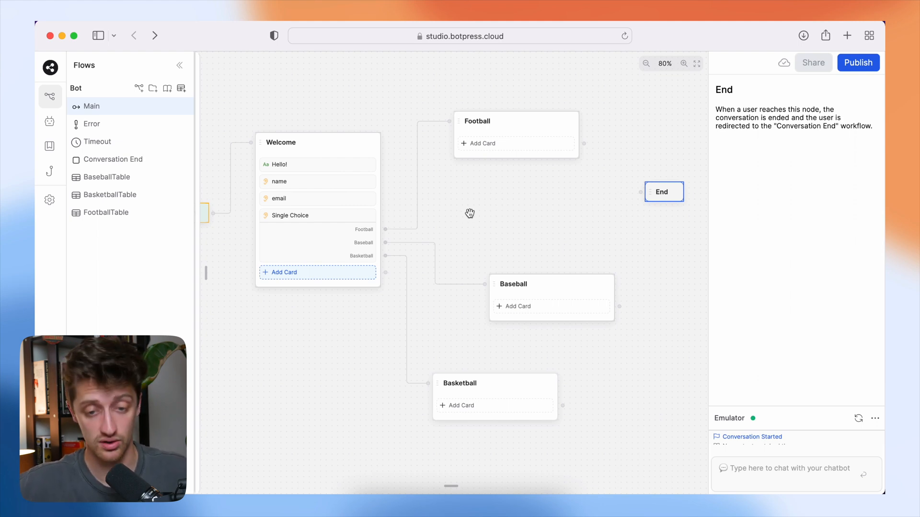
# Give the Football node a text card with the football sales-rep handoff message
pyautogui.click(474, 148)
pyautogui.moveTo(230, 118); pyautogui.dragTo(501, 164)
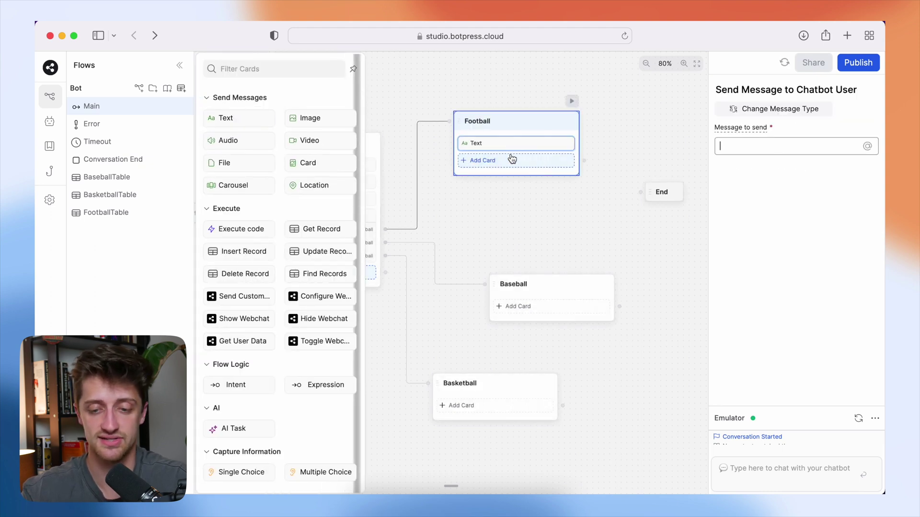
pyautogui.click(763, 149)
pyautogui.write('Cool! We love football too. Let me')
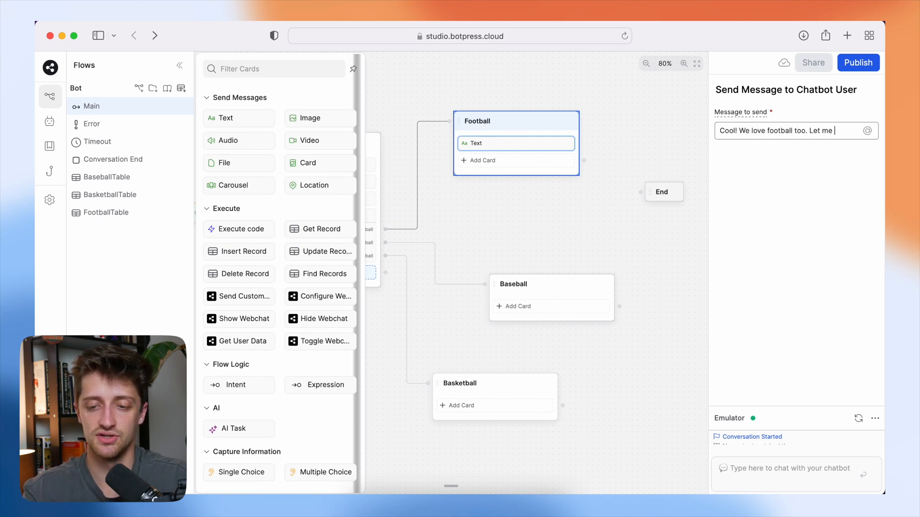
pyautogui.write('connect you with our fo')
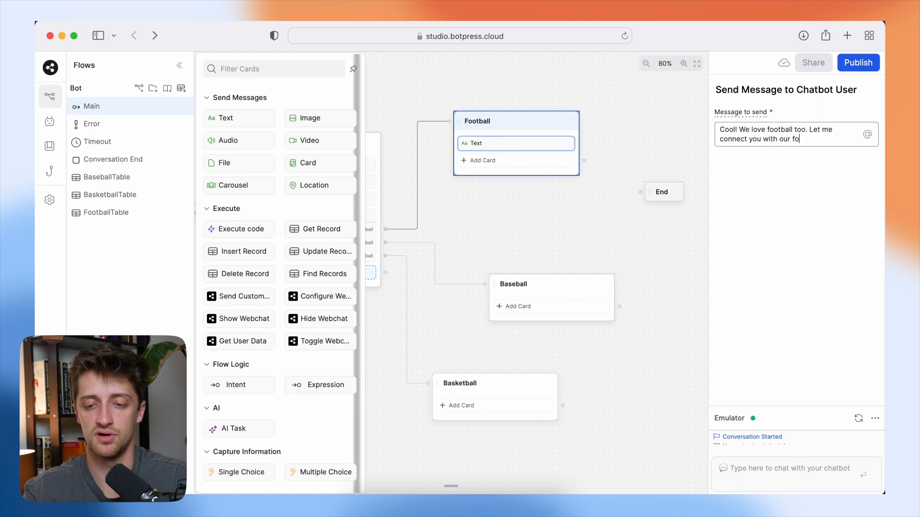
pyautogui.write('ales rep ,')
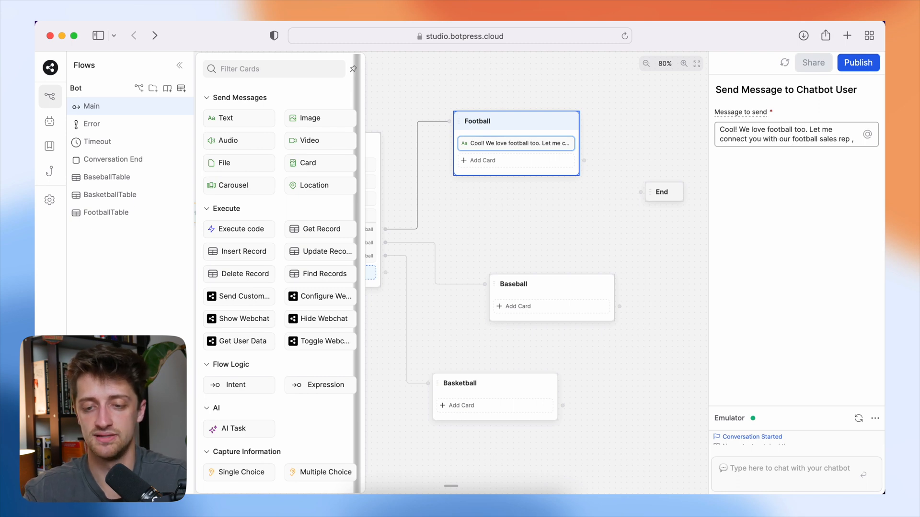
pyautogui.write('eion')
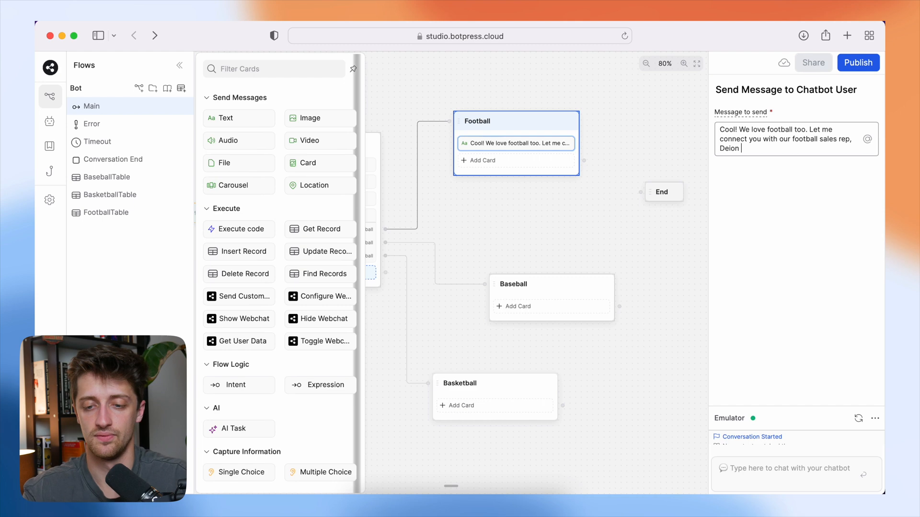
pyautogui.write('Sanders.')
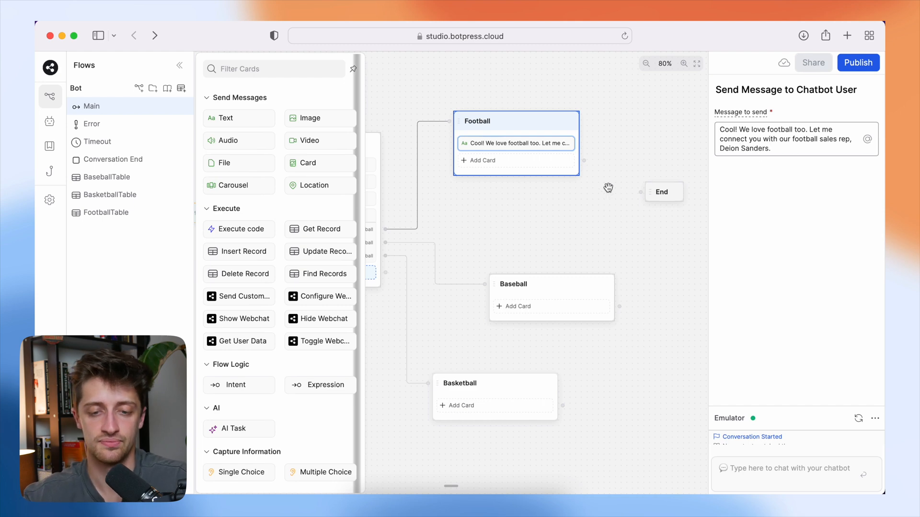
pyautogui.click(609, 188)
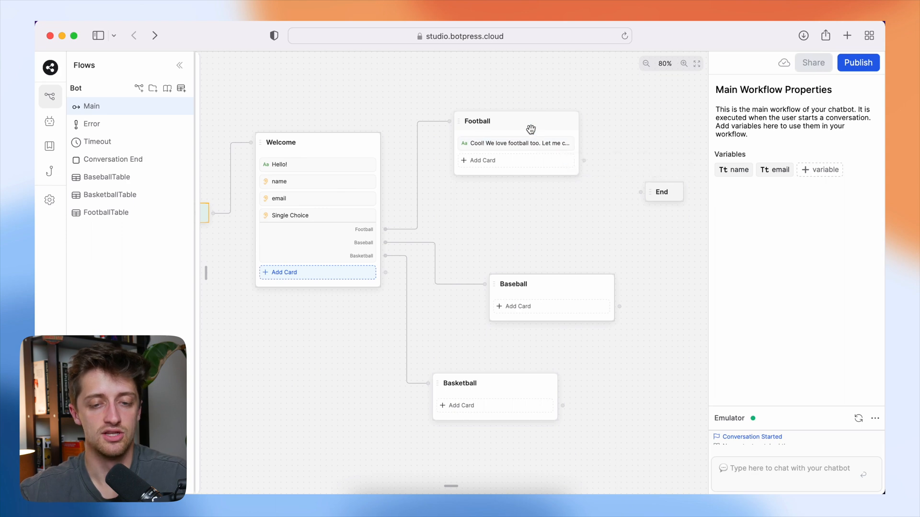
pyautogui.moveTo(495, 103); pyautogui.dragTo(553, 108)
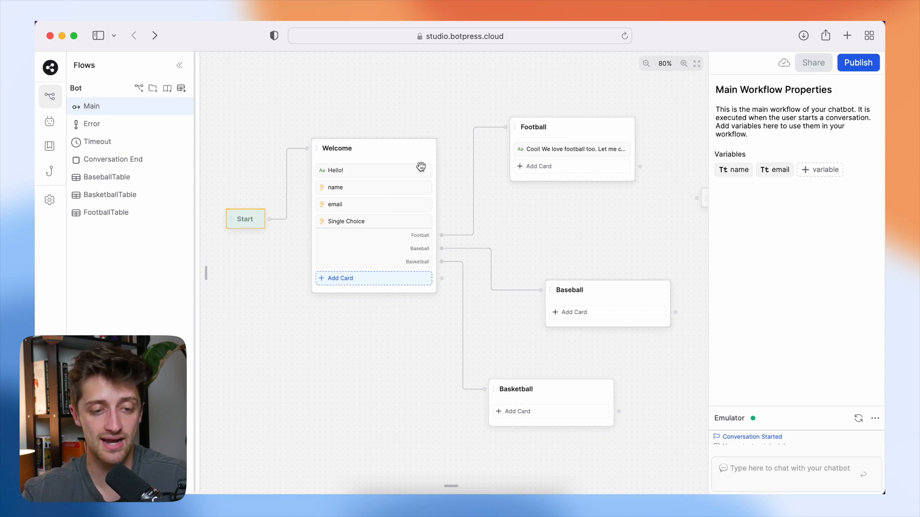
# Add an Insert Record card to the Football node targeting FootballTable
pyautogui.click(539, 166)
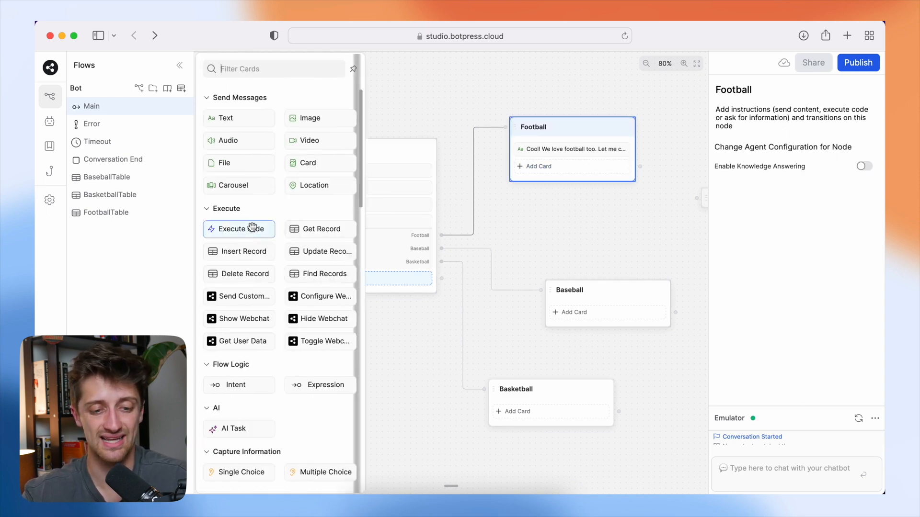
pyautogui.moveTo(244, 251)
pyautogui.mouseDown()
pyautogui.moveTo(550, 181)
pyautogui.moveTo(574, 152)
pyautogui.mouseUp()
pyautogui.click(569, 148)
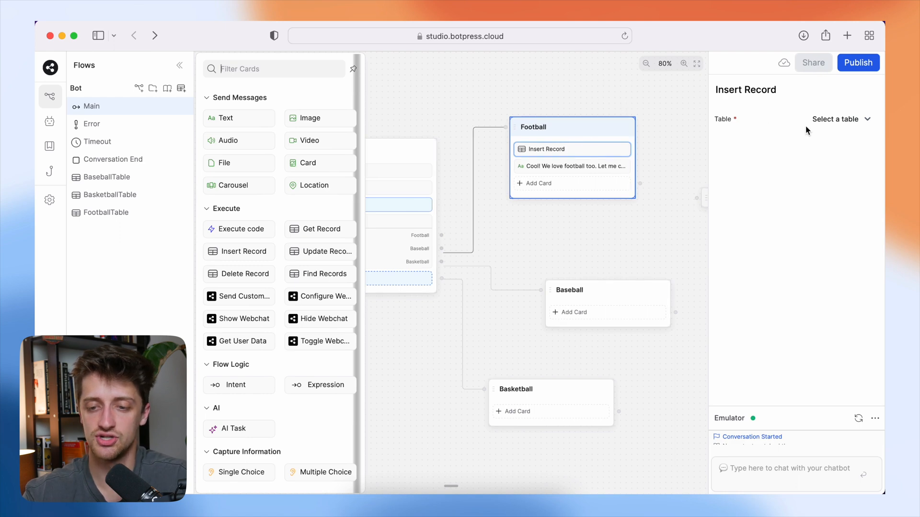
pyautogui.click(855, 119)
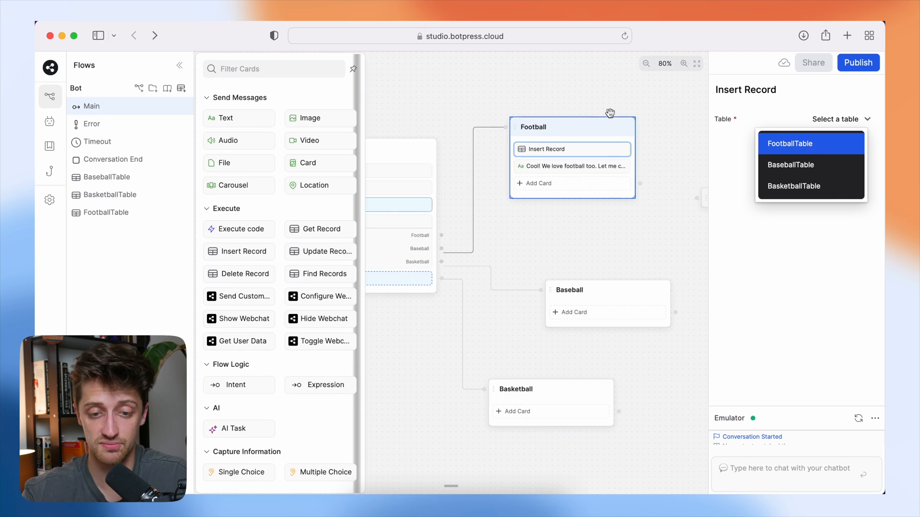
pyautogui.click(811, 146)
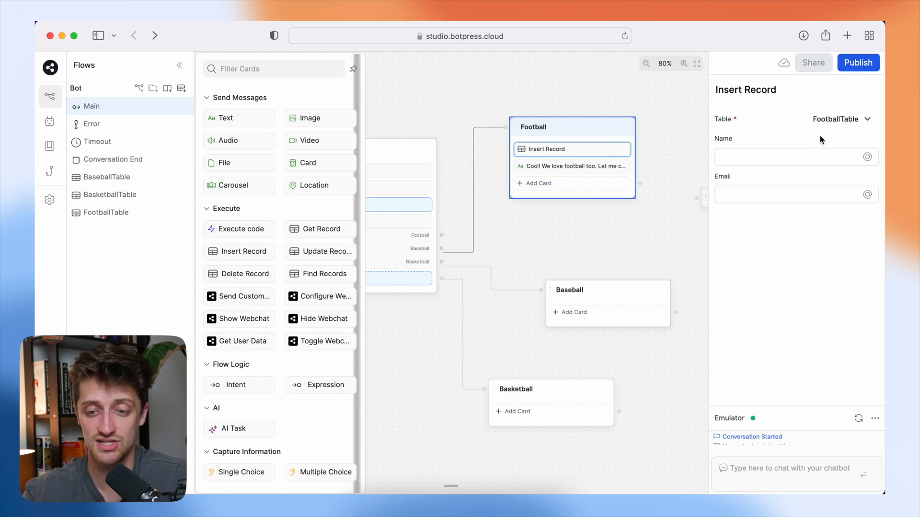
pyautogui.click(868, 158)
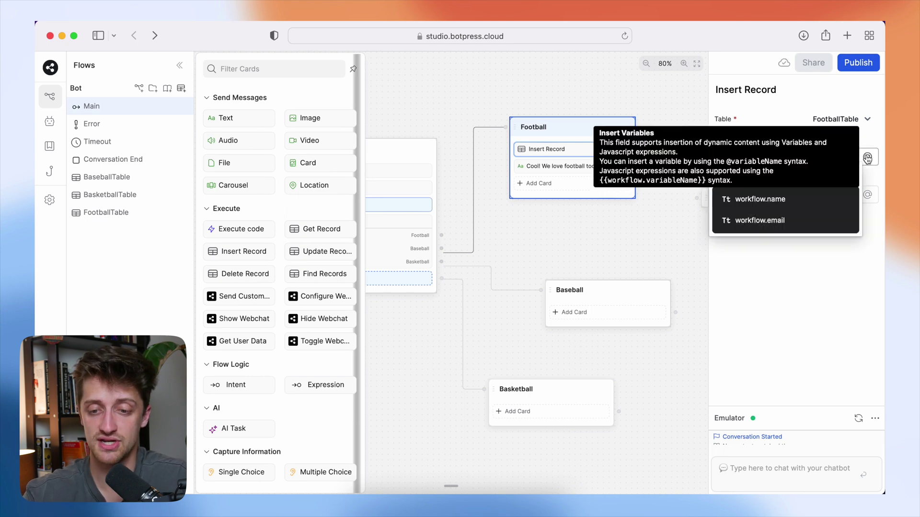
pyautogui.click(786, 203)
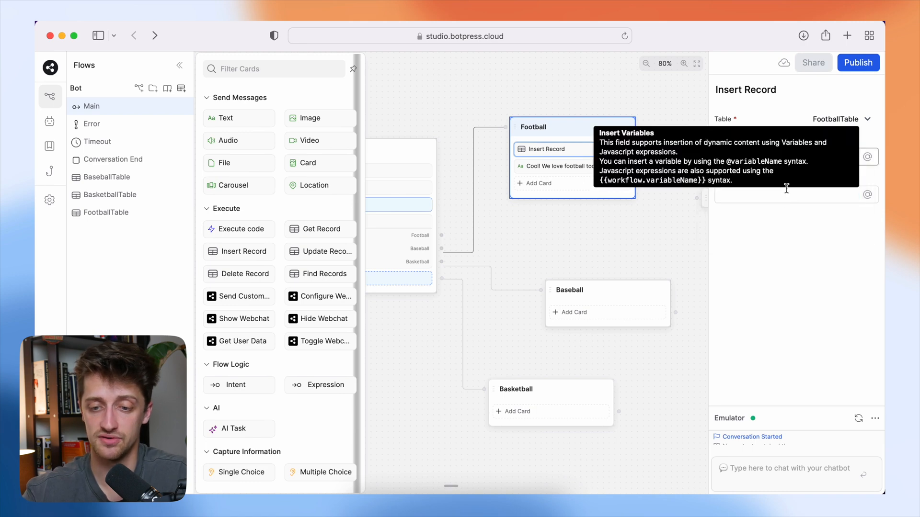
pyautogui.click(866, 196)
pyautogui.click(786, 256)
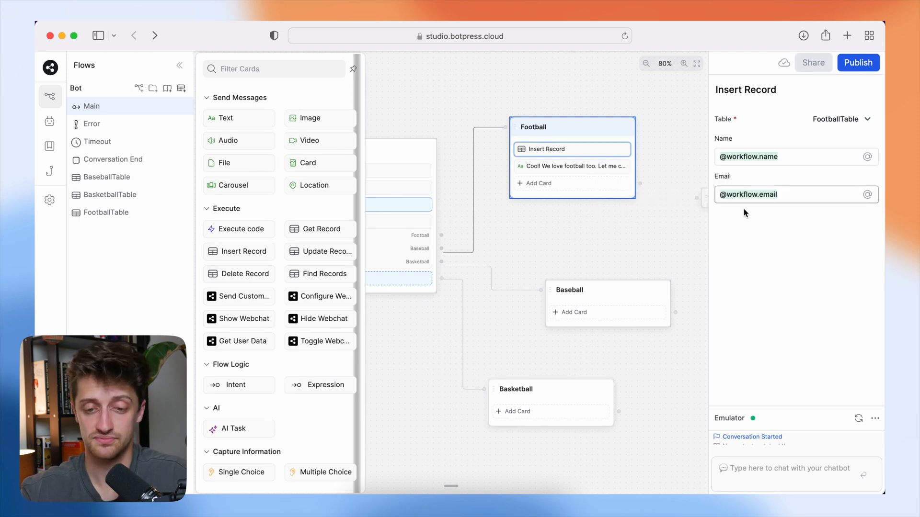
pyautogui.moveTo(677, 219); pyautogui.dragTo(698, 213)
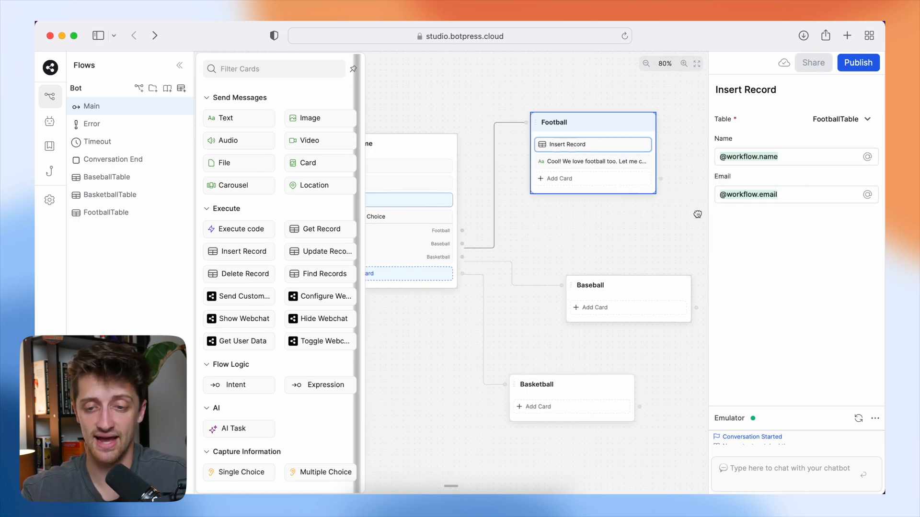
pyautogui.click(663, 224)
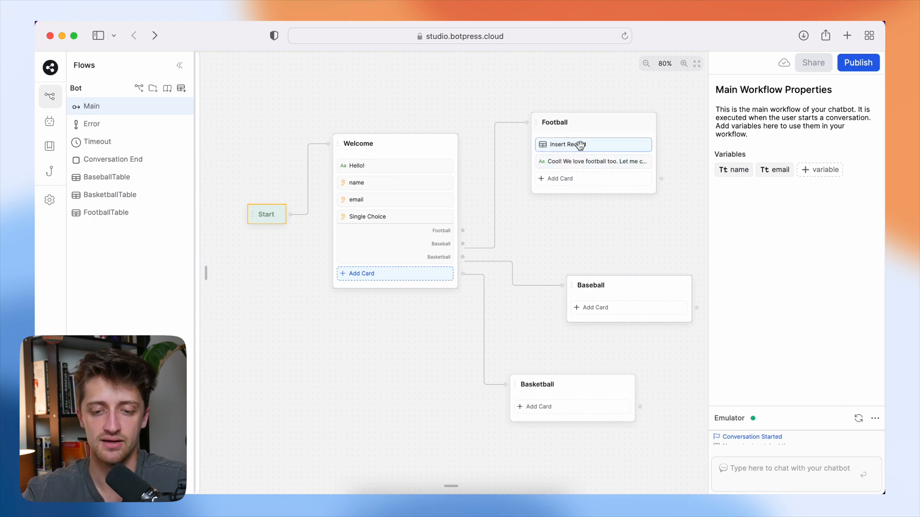
pyautogui.click(594, 308)
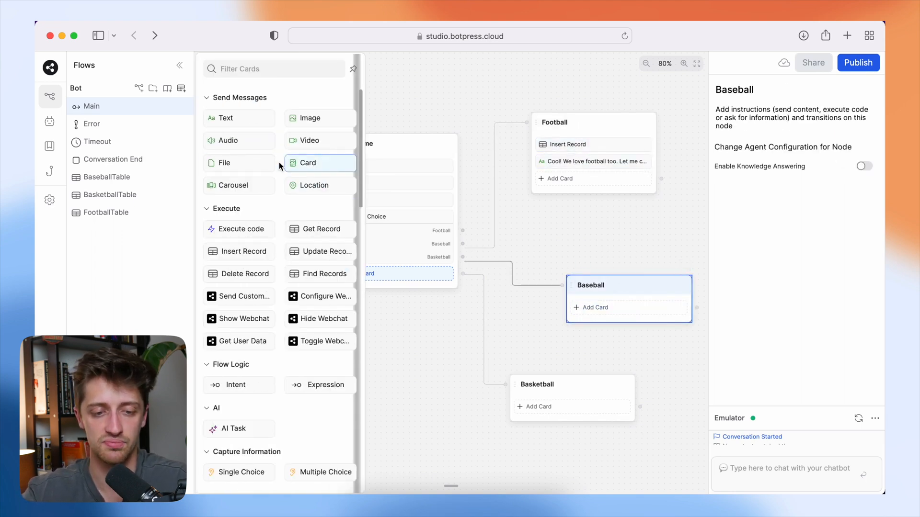
# Add an Insert Record card to Baseball saving workflow.name and workflow.email into BaseballTable
pyautogui.moveTo(244, 251); pyautogui.dragTo(612, 312)
pyautogui.click(837, 118)
pyautogui.click(810, 166)
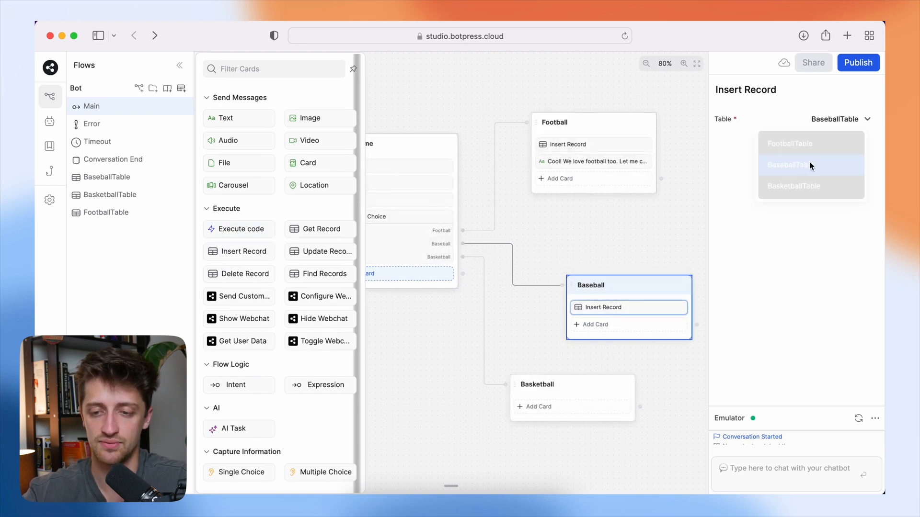
pyautogui.click(868, 157)
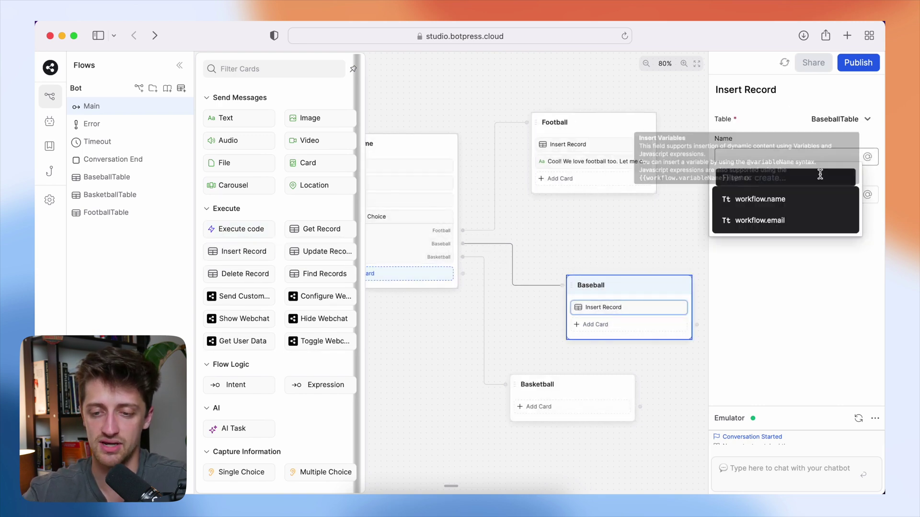
pyautogui.click(781, 200)
pyautogui.click(867, 194)
pyautogui.click(762, 254)
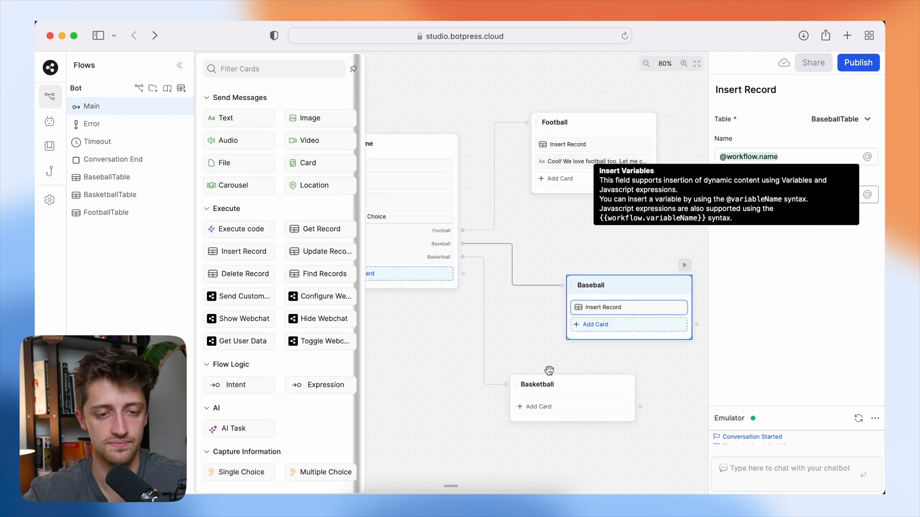
pyautogui.press('Escape')
# Add an Insert Record card to Basketball saving workflow.name and workflow.email into BasketballTable
pyautogui.click(548, 408)
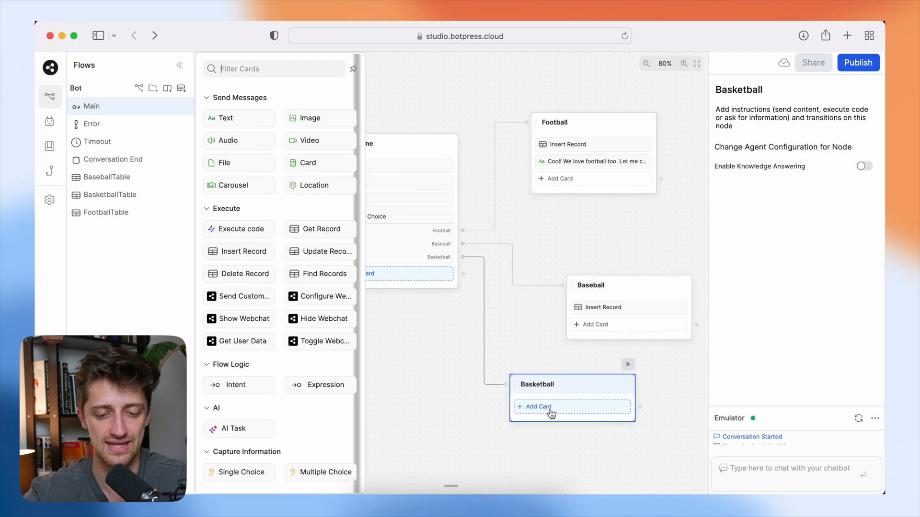
pyautogui.moveTo(244, 251); pyautogui.dragTo(569, 406)
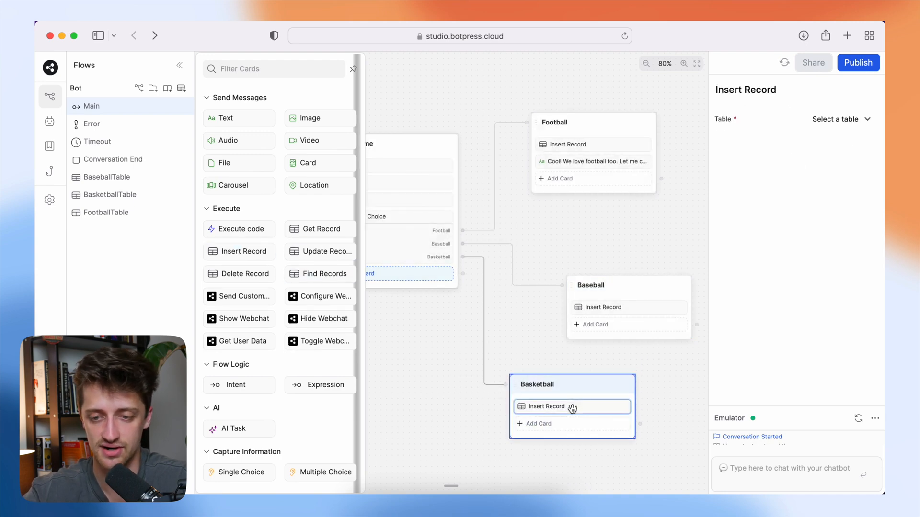
pyautogui.click(822, 123)
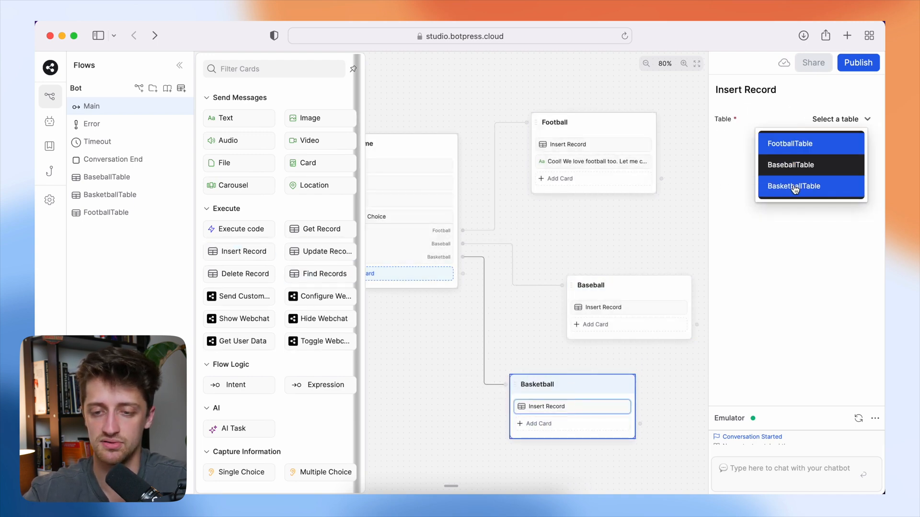
pyautogui.click(793, 185)
pyautogui.click(867, 157)
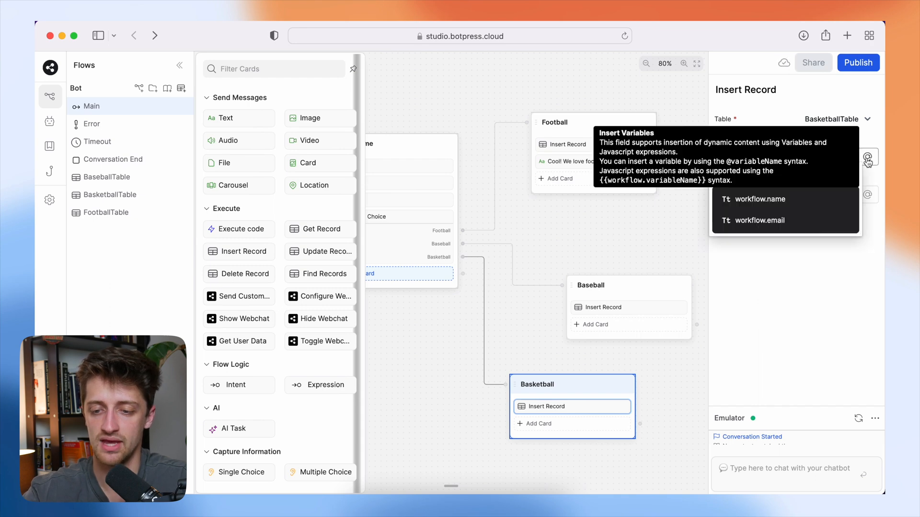
pyautogui.click(785, 198)
pyautogui.click(868, 194)
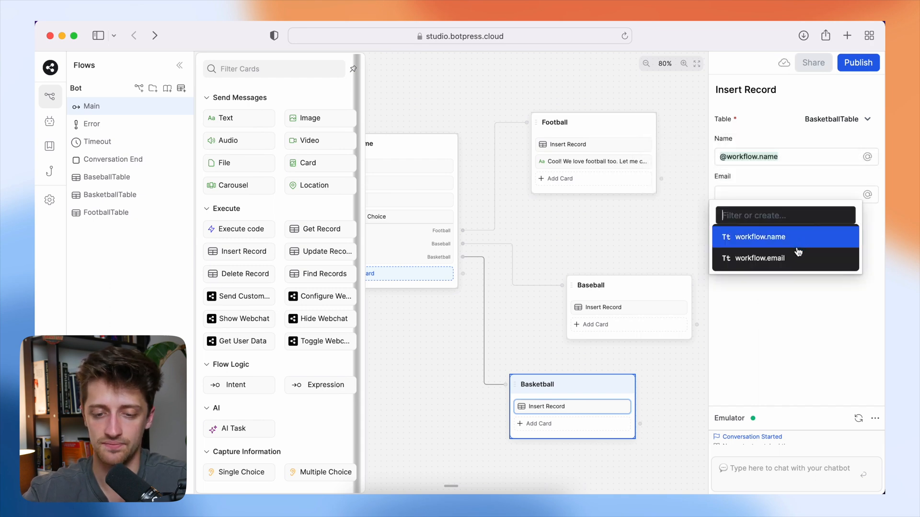
pyautogui.click(760, 258)
# Give the Baseball node a text card with the baseball sales-rep handoff message
pyautogui.click(607, 329)
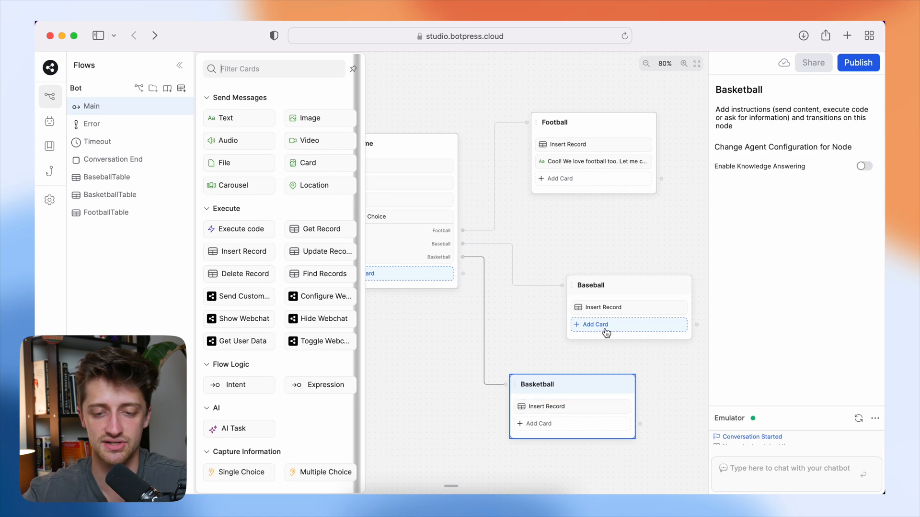
pyautogui.moveTo(226, 118)
pyautogui.mouseDown()
pyautogui.moveTo(581, 303)
pyautogui.moveTo(604, 331)
pyautogui.mouseUp()
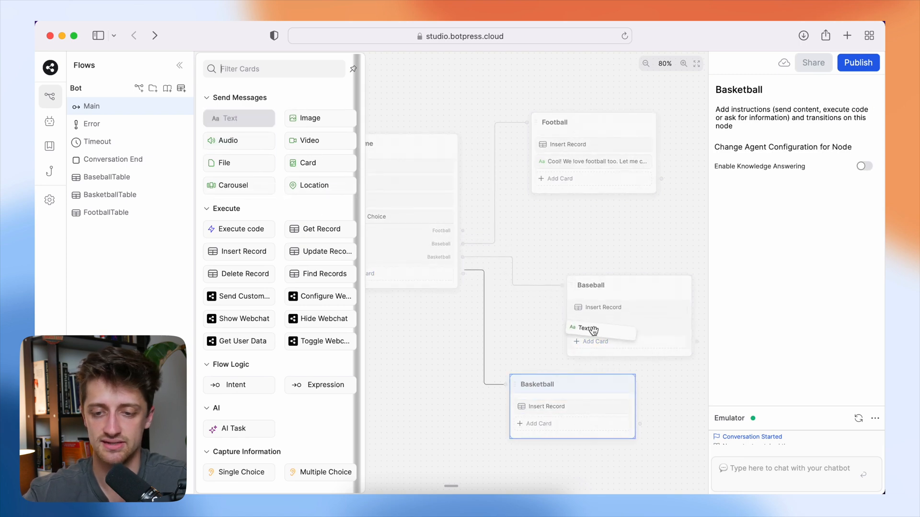
pyautogui.write('We will route you to our sales re')
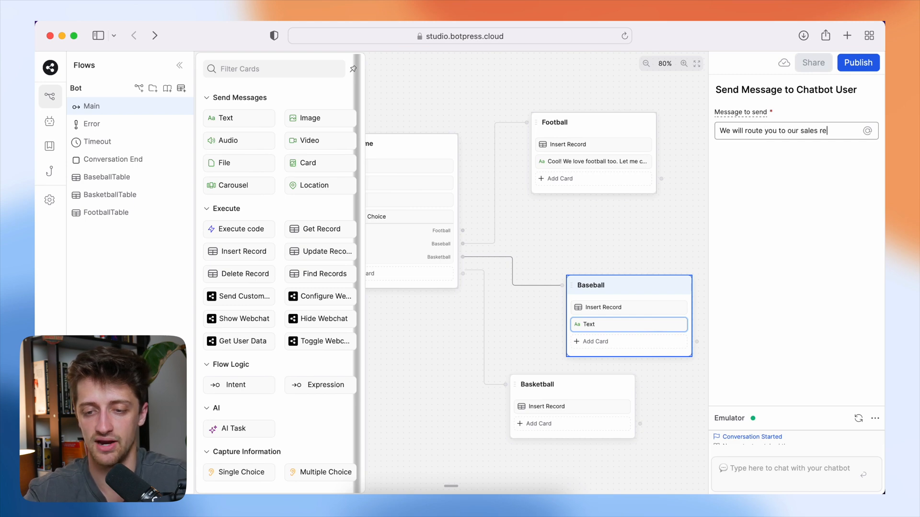
pyautogui.write('n Judge!')
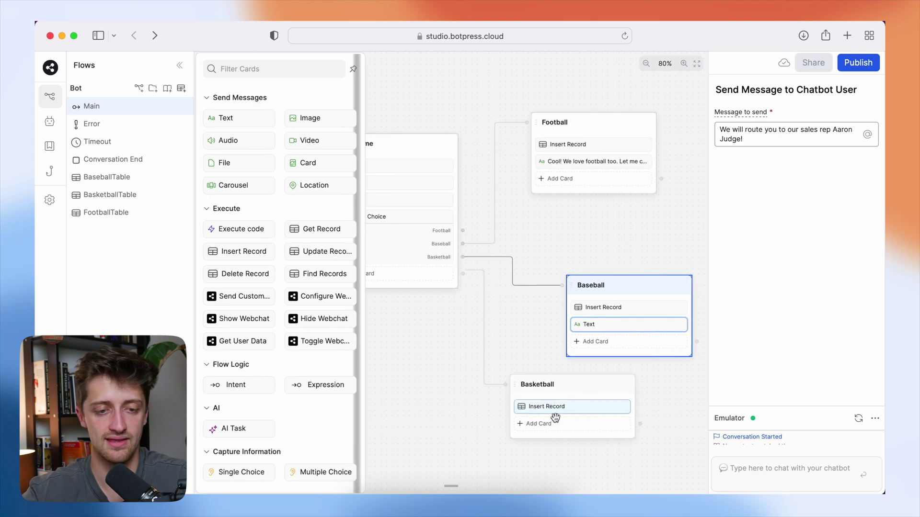
pyautogui.press('Escape')
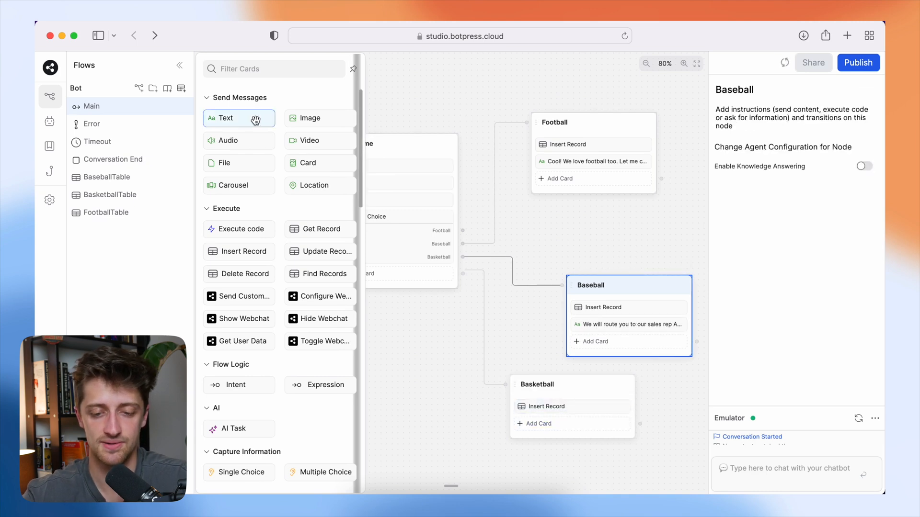
# Give the Basketball node a text card with the basketball sales-rep handoff message
pyautogui.moveTo(255, 120); pyautogui.dragTo(571, 423)
pyautogui.click(791, 130)
pyautogui.write('W')
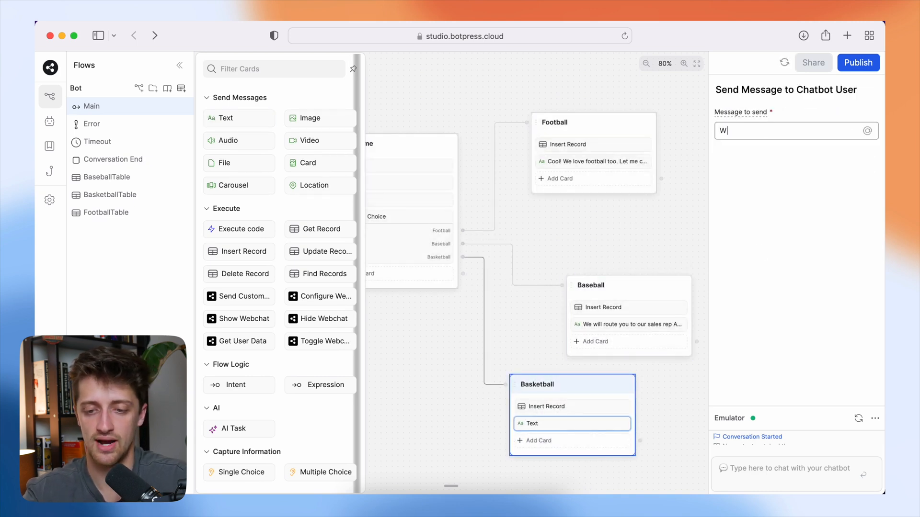
pyautogui.write('e will route you to our sales rep Le')
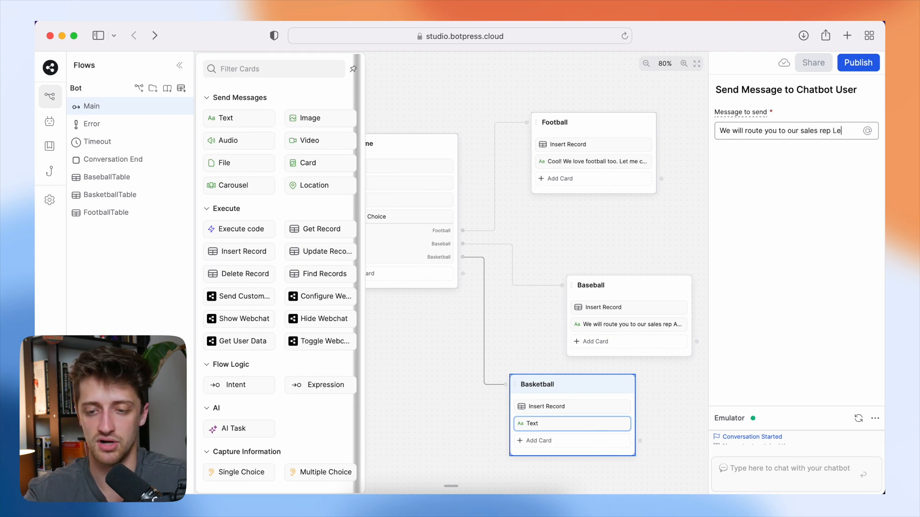
pyautogui.write('James!')
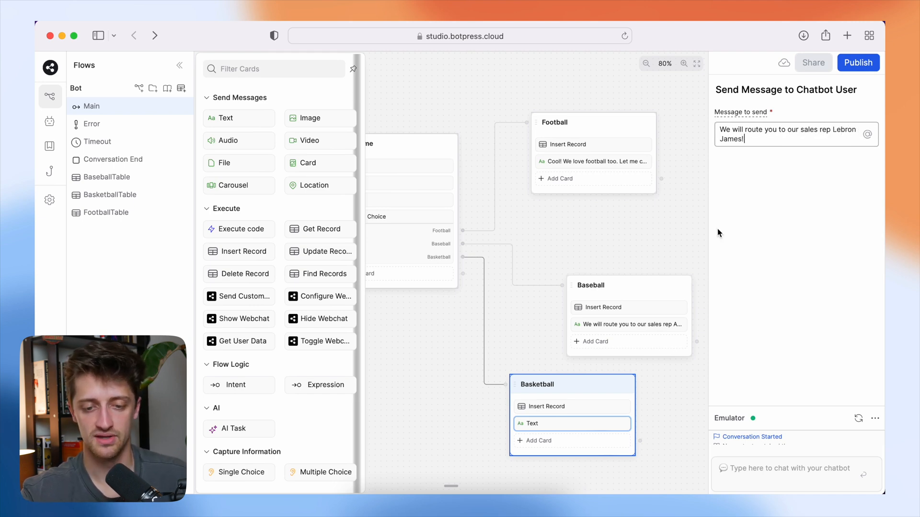
pyautogui.moveTo(651, 252); pyautogui.dragTo(672, 245)
# Drag the Baseball node up level with its branch, then focus the emulator chat for testing
pyautogui.click(667, 231)
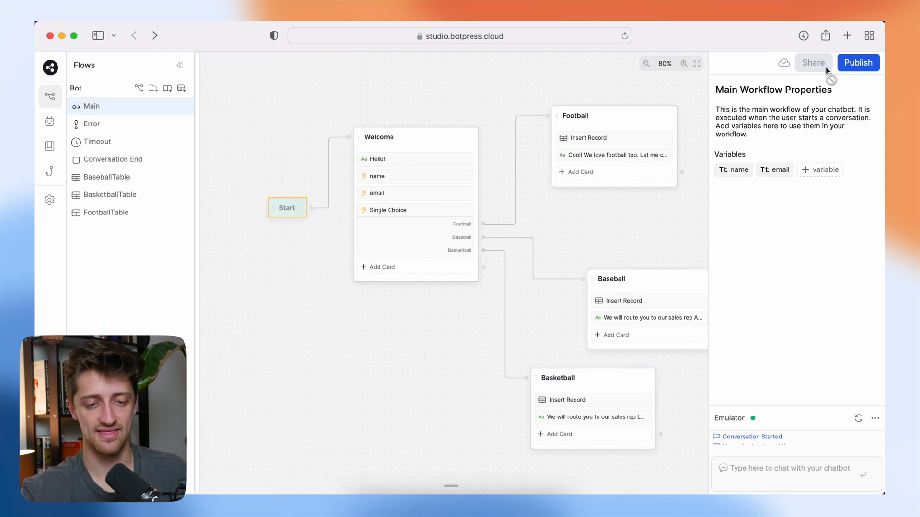
pyautogui.moveTo(628, 201); pyautogui.dragTo(572, 207)
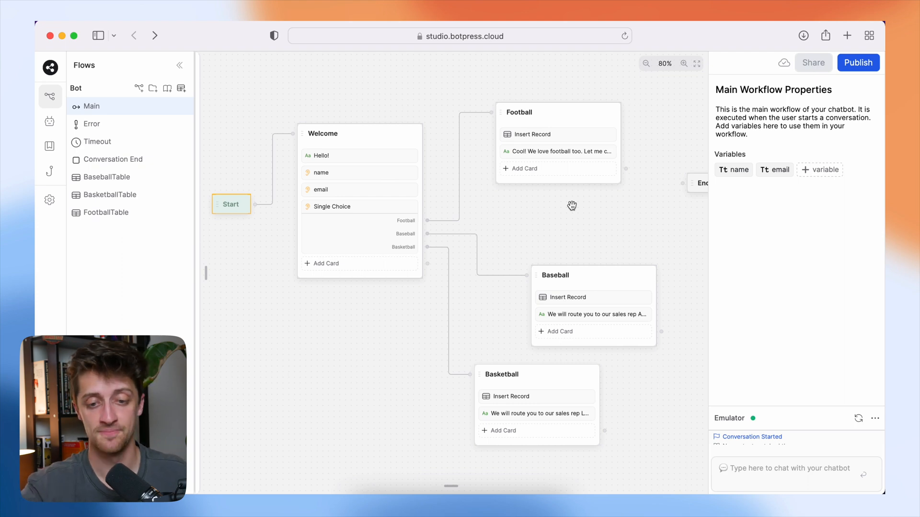
pyautogui.moveTo(588, 275); pyautogui.dragTo(604, 234)
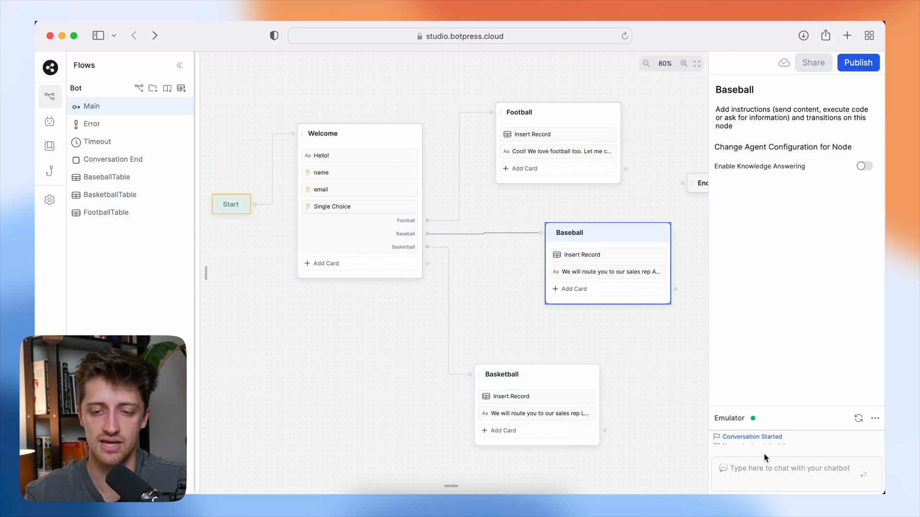
pyautogui.click(764, 469)
pyautogui.write('hello!')
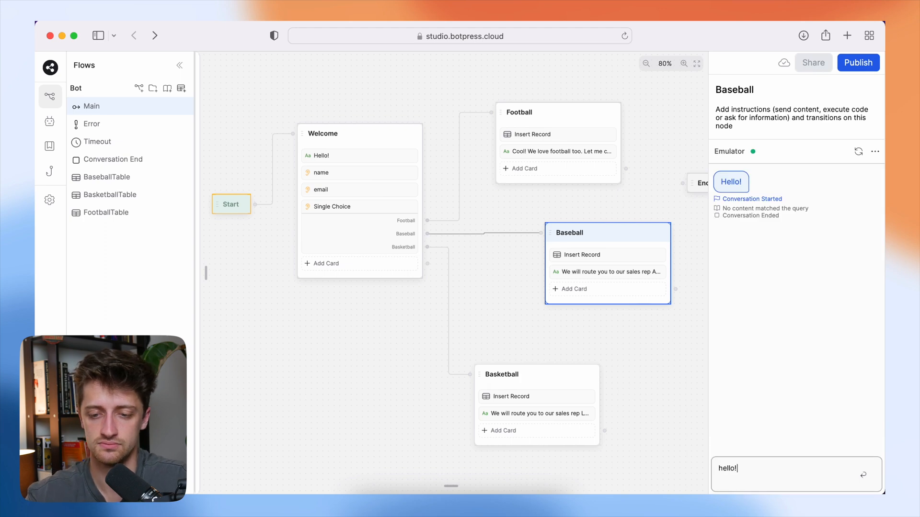
# Run a test chat as Alex: greet, give name and email, and choose Football
pyautogui.press('Return')
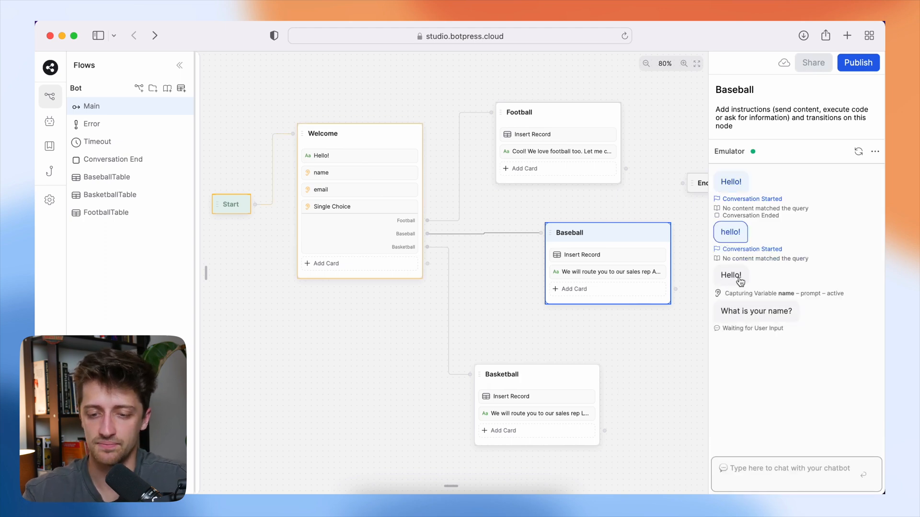
pyautogui.write('Alex')
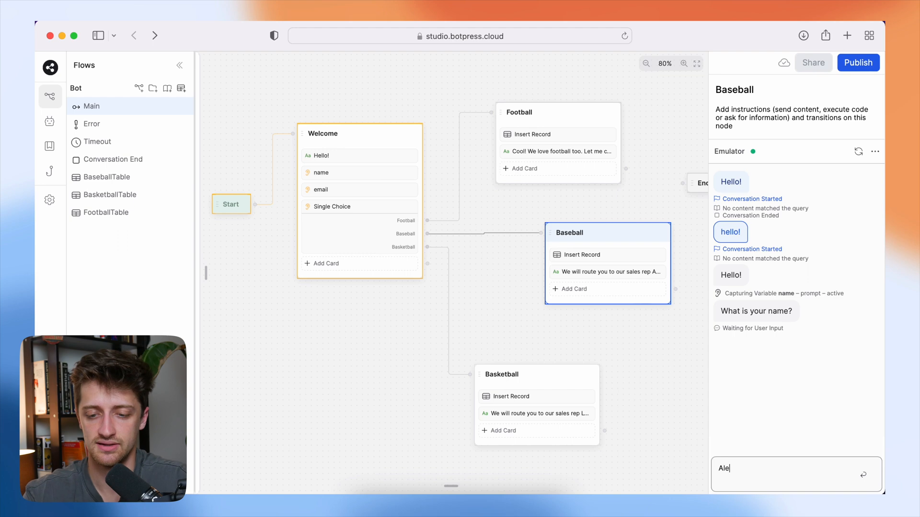
pyautogui.press('Return')
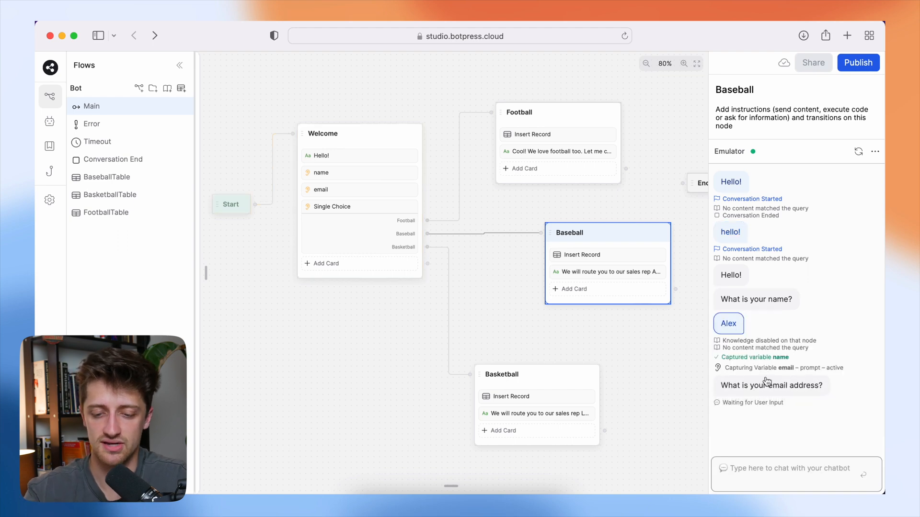
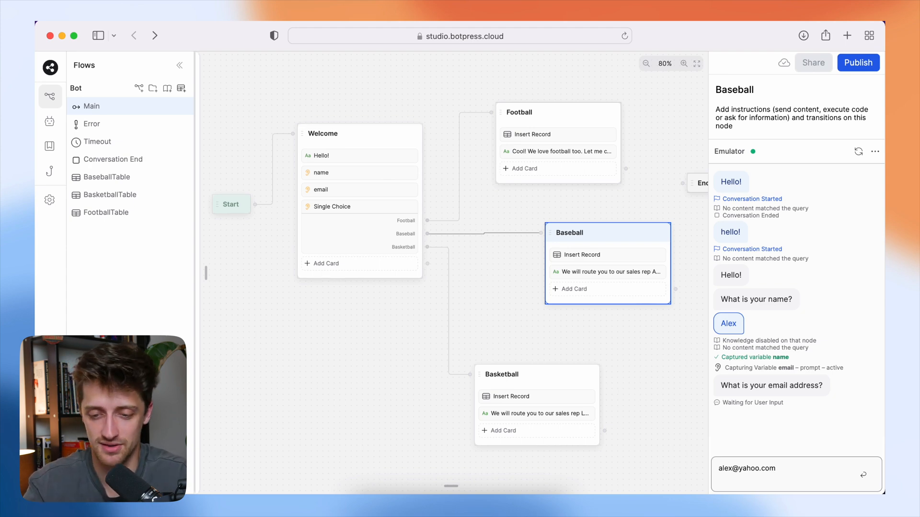
pyautogui.press('Return')
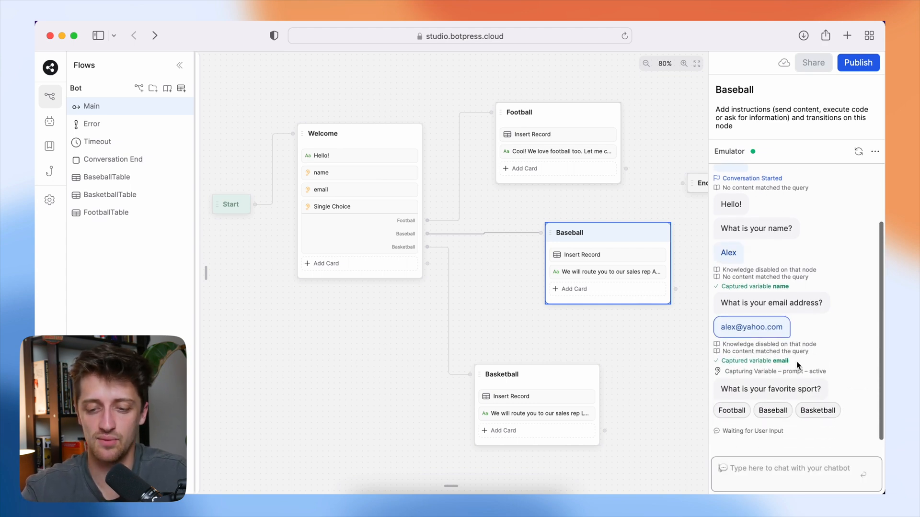
pyautogui.click(732, 410)
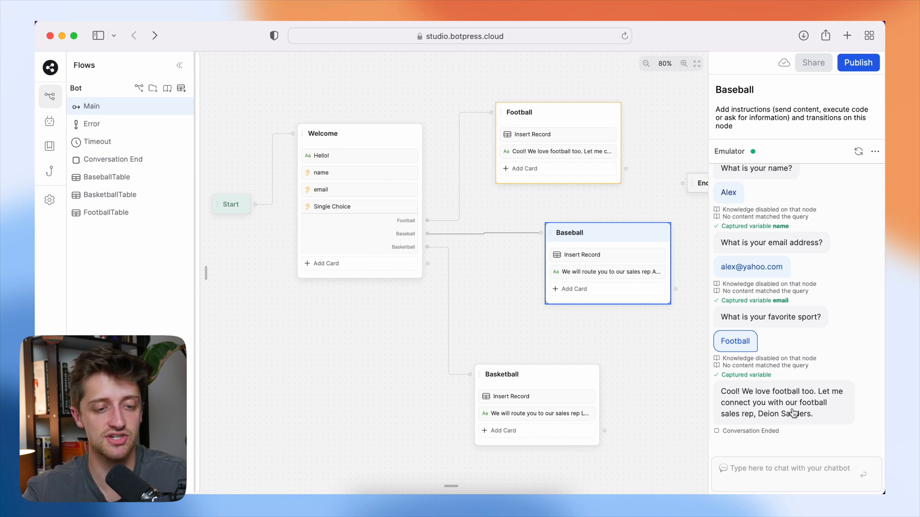
# Check that Alex's record appears in FootballTable, then return to the main flow
pyautogui.click(144, 212)
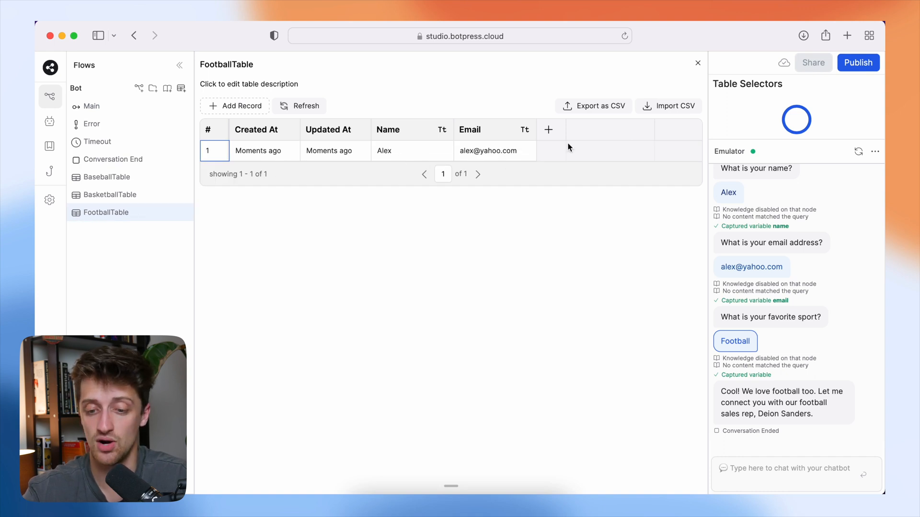
pyautogui.click(697, 63)
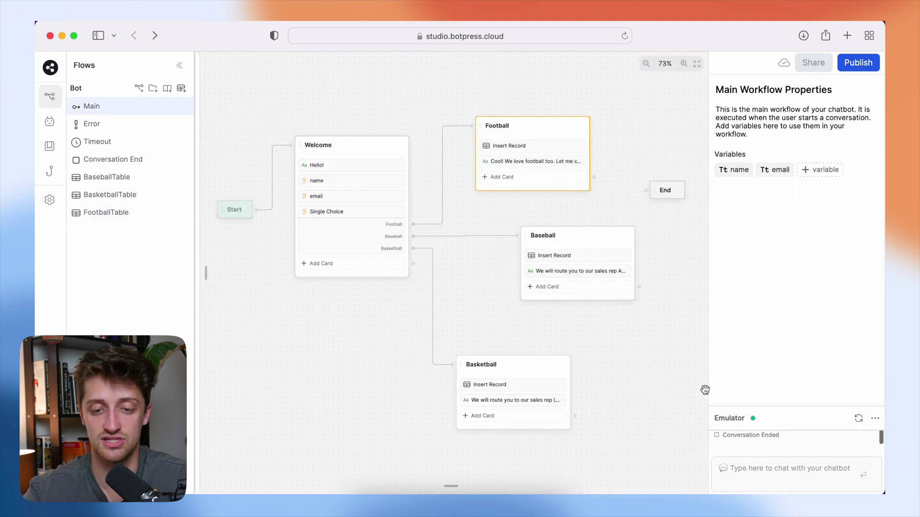
# Run a second test chat as Nick choosing Baseball, then view his record in BaseballTable
pyautogui.click(767, 468)
pyautogui.write('hell')
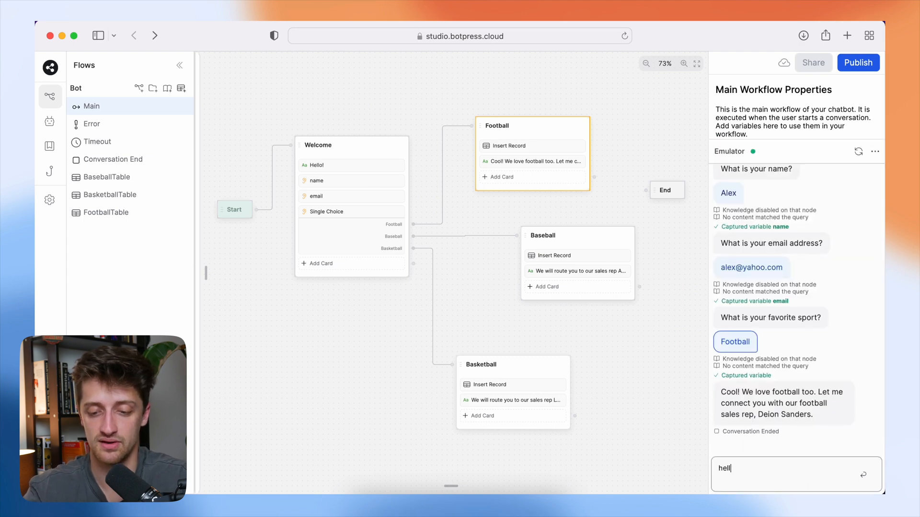
pyautogui.write('o')
pyautogui.press('Return')
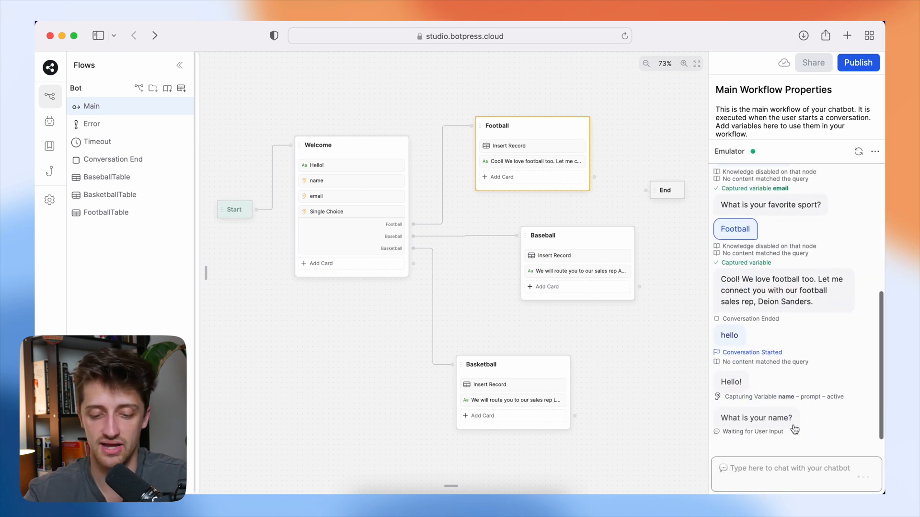
pyautogui.write('Nick')
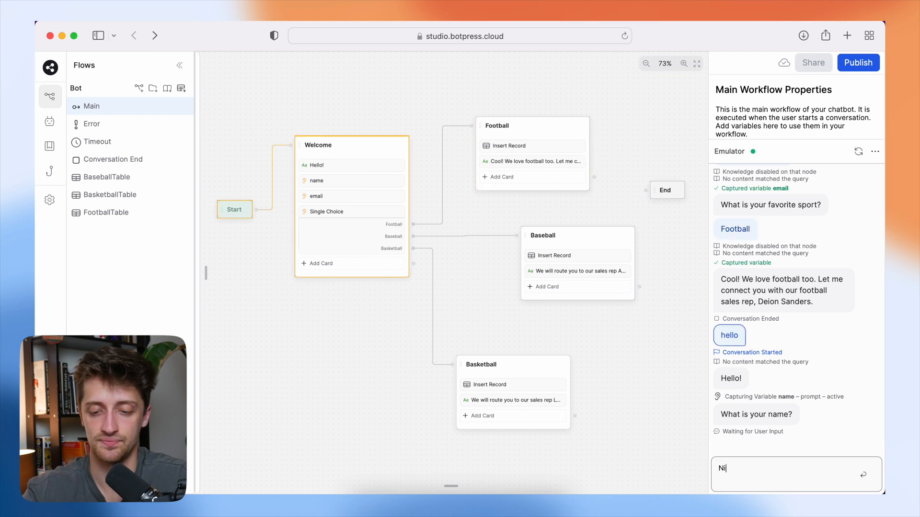
pyautogui.press('Return')
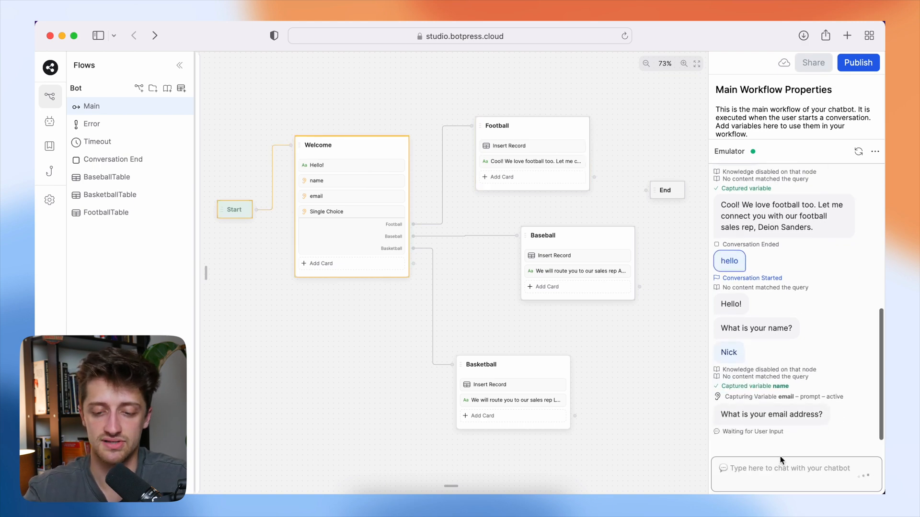
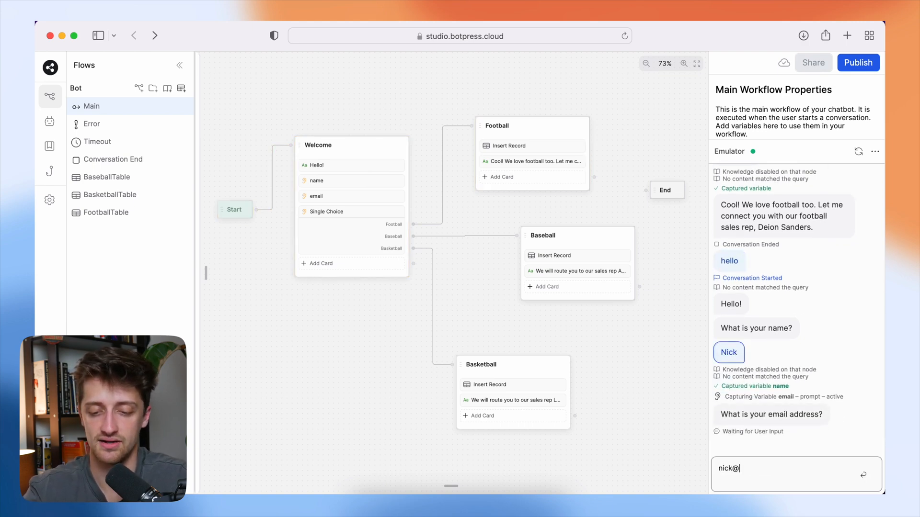
pyautogui.press('Return')
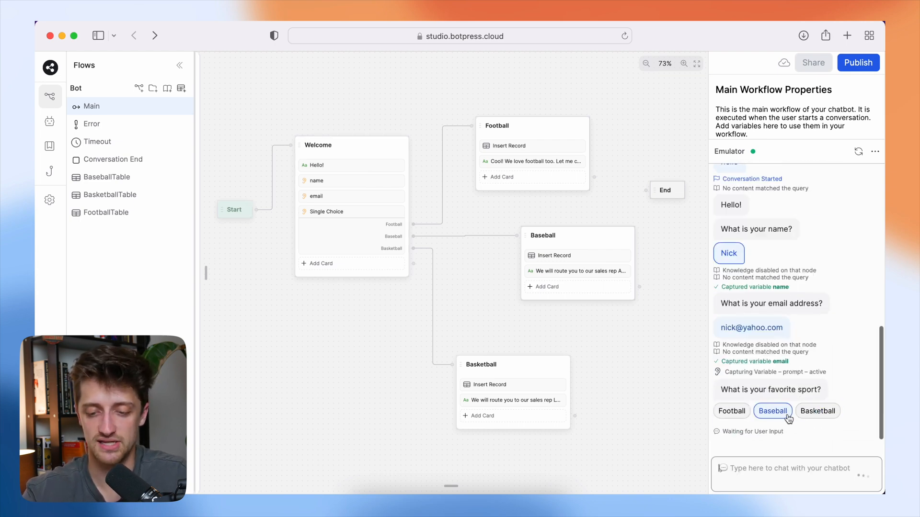
pyautogui.click(774, 411)
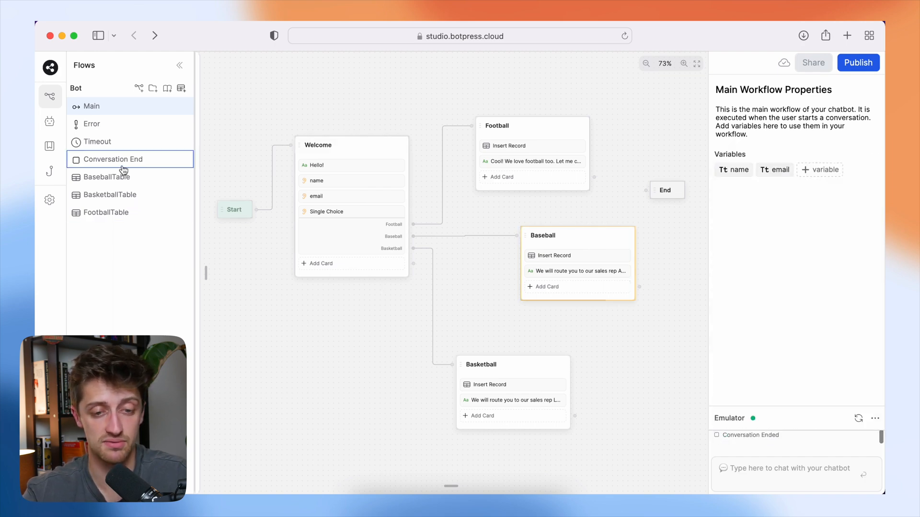
pyautogui.click(106, 177)
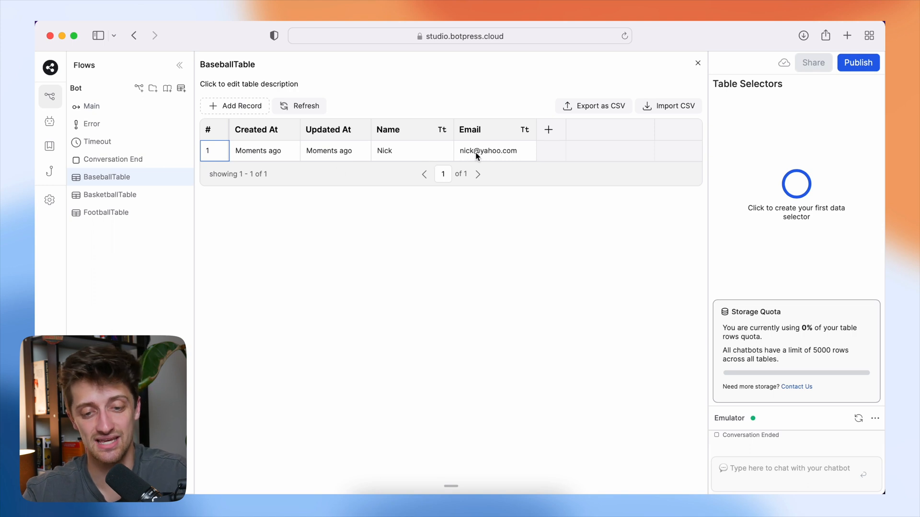